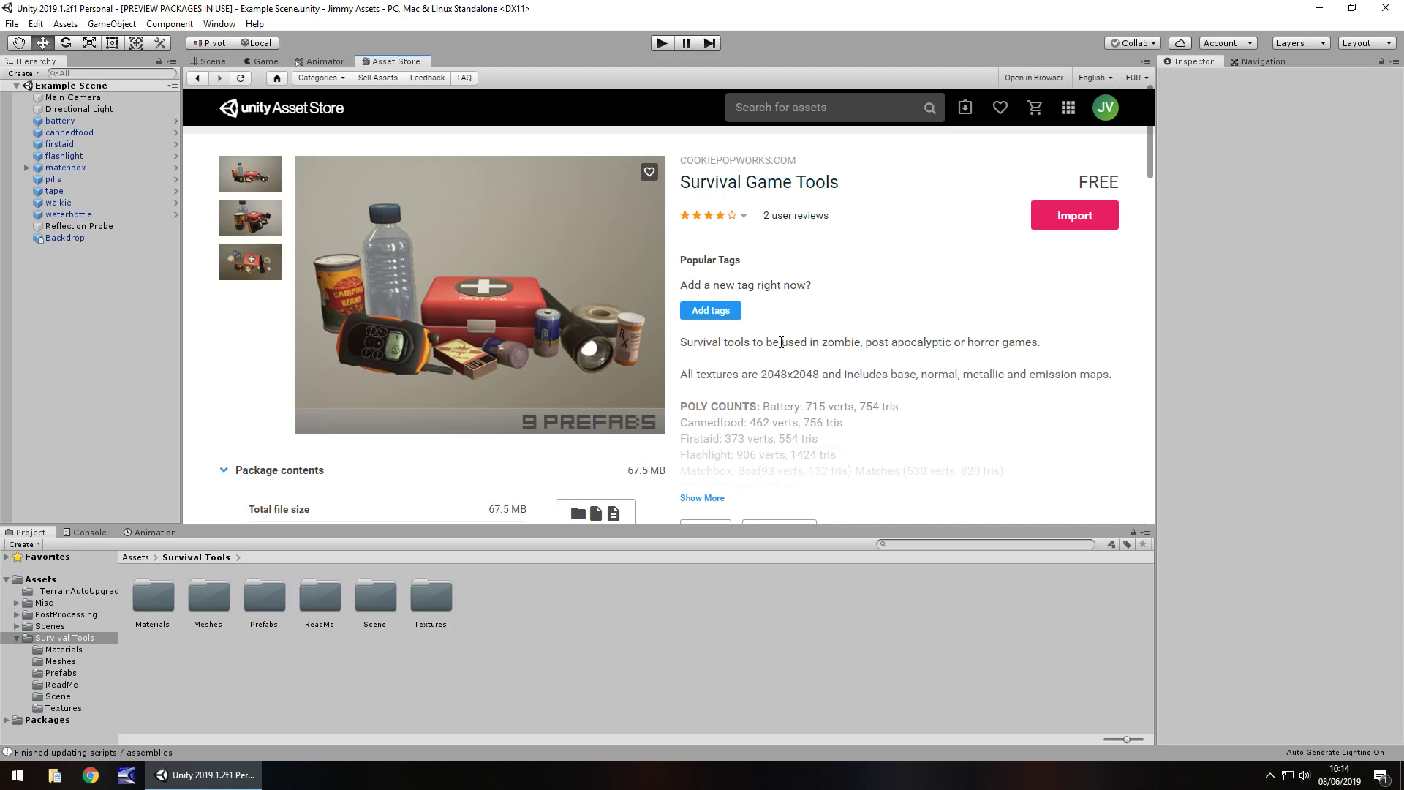
- Switch from the Survival Game Tools store page to the Example Scene's Scene view
left_click(213, 61)
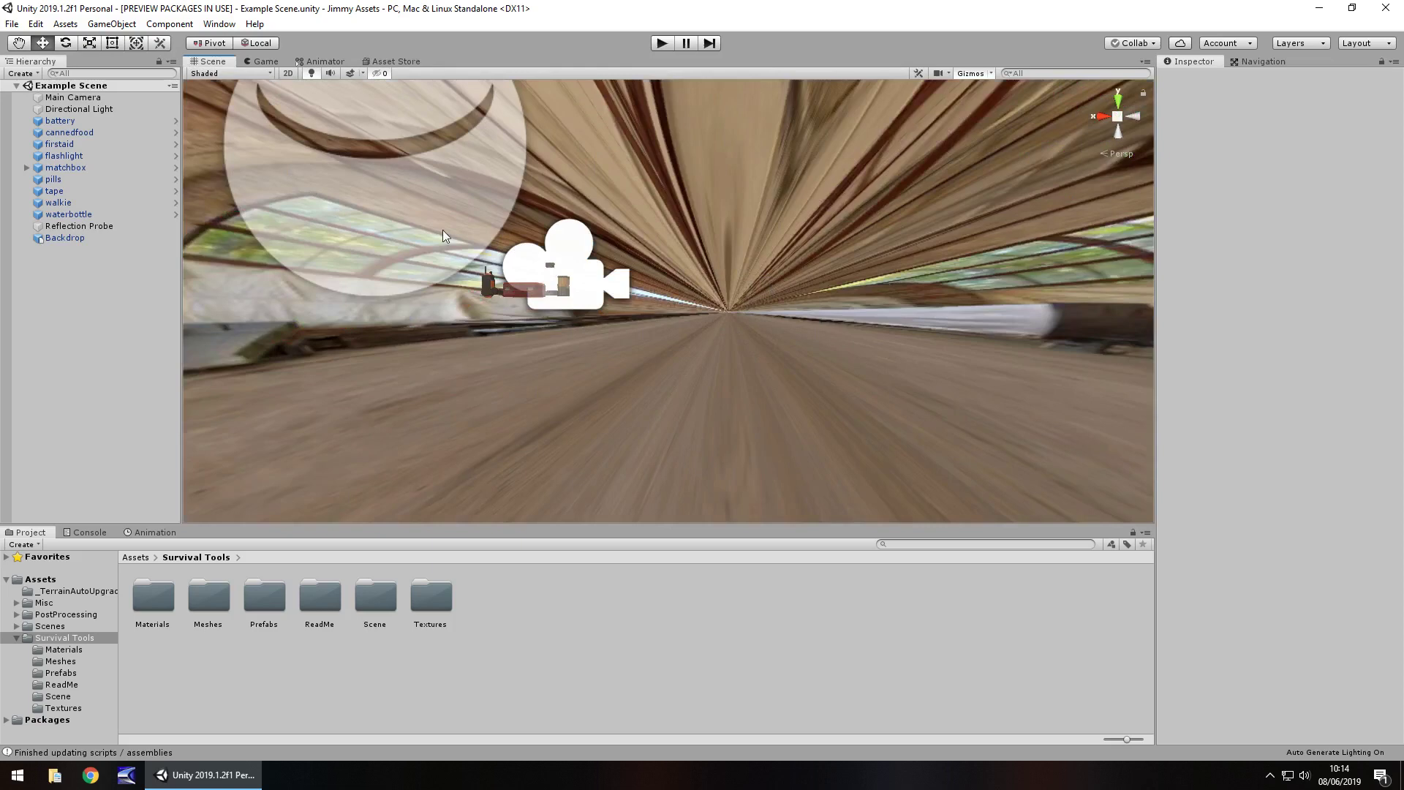
- Preview the scene through the Game view, glance back at the store page, then return to Scene view
left_click(260, 61)
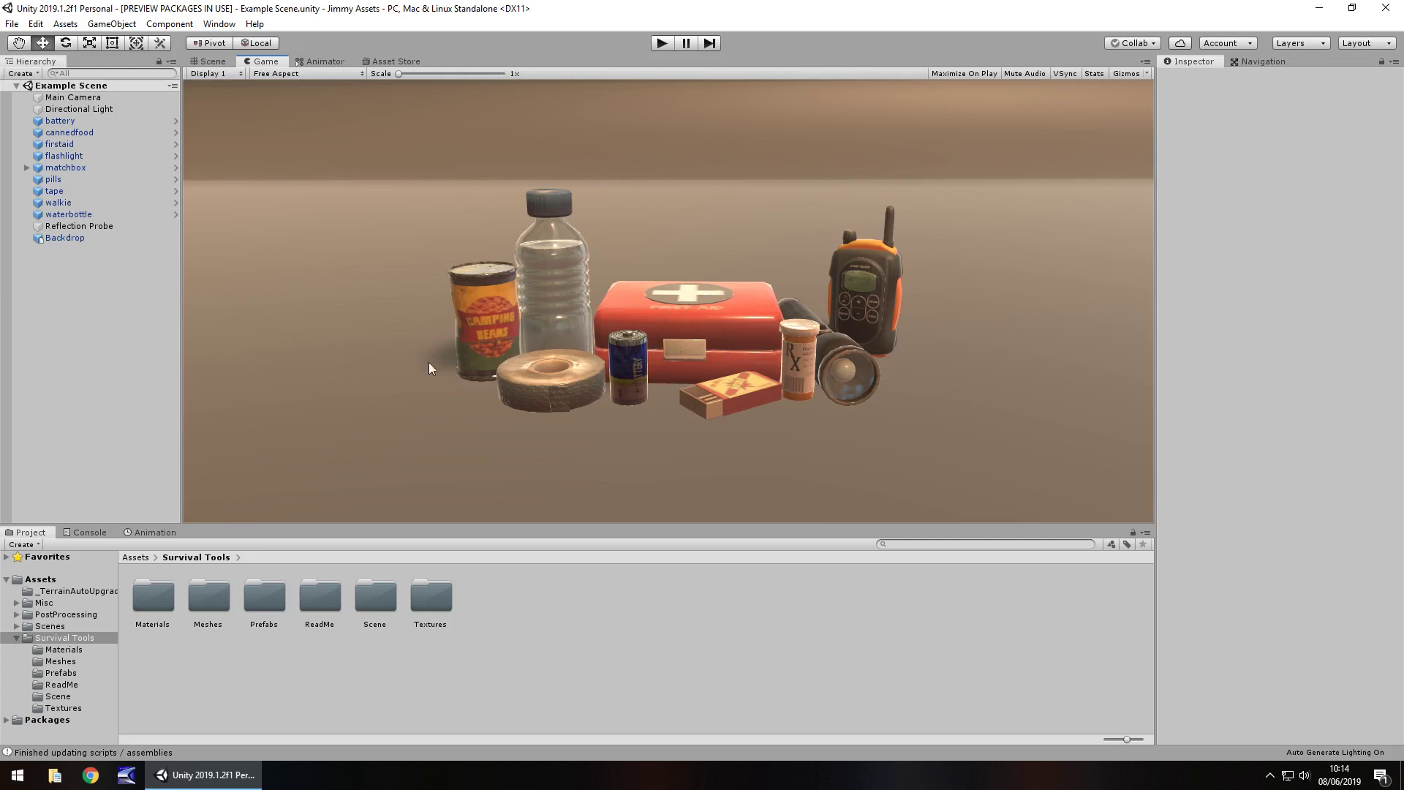
left_click(395, 61)
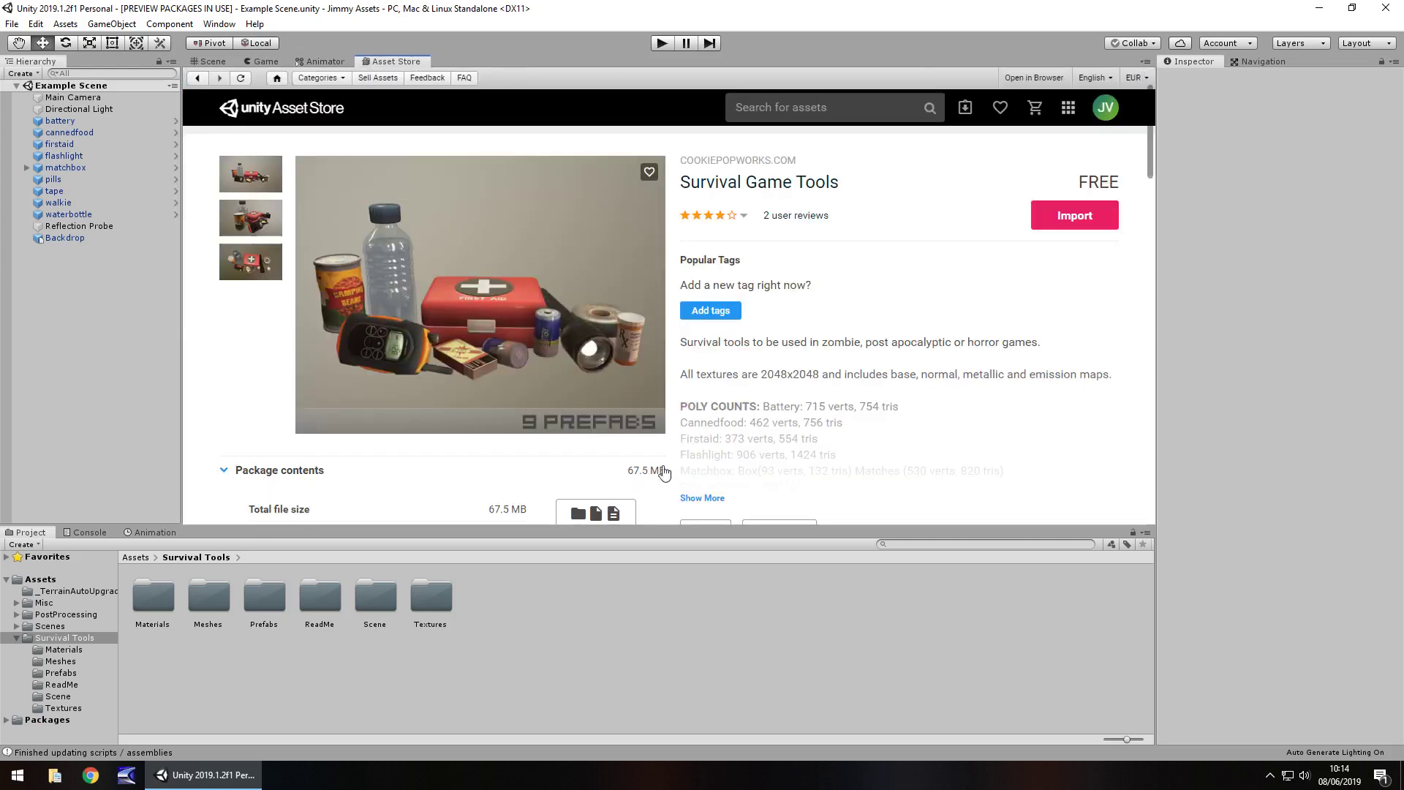
left_click(260, 61)
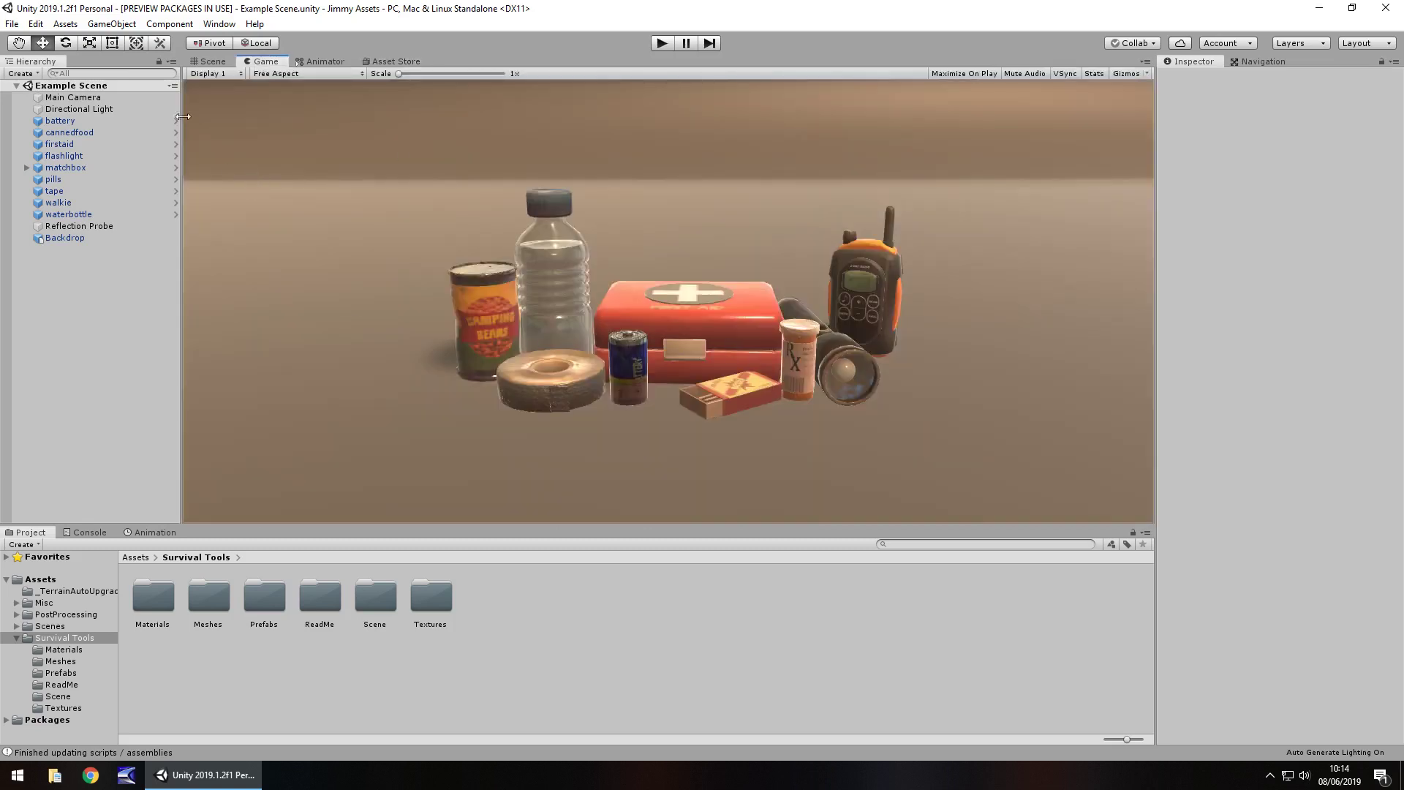
left_click(212, 62)
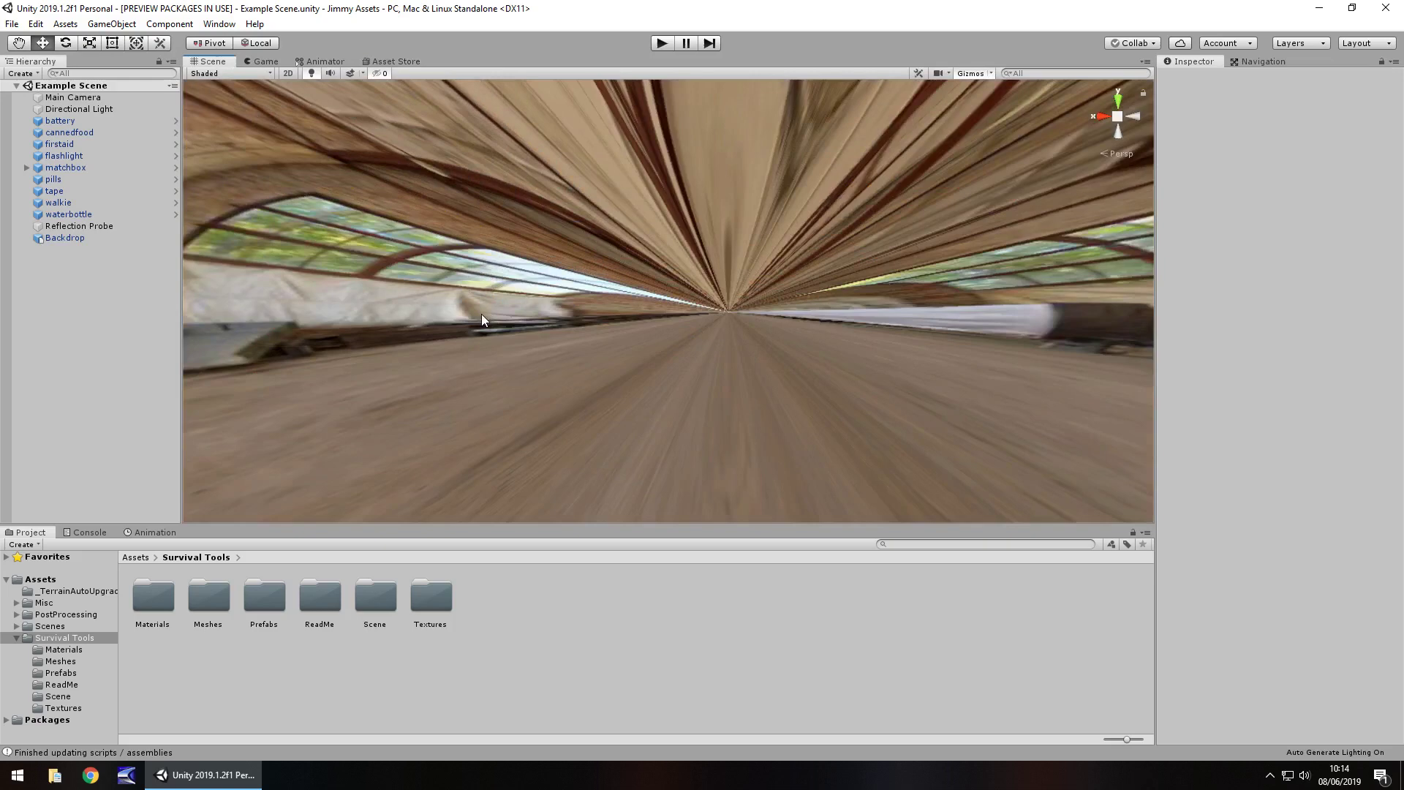
- Orbit and zoom the Scene view until the survival props sit in the centre
right_click_drag(481, 314, 706, 330)
scroll(734, 331, "up", 6)
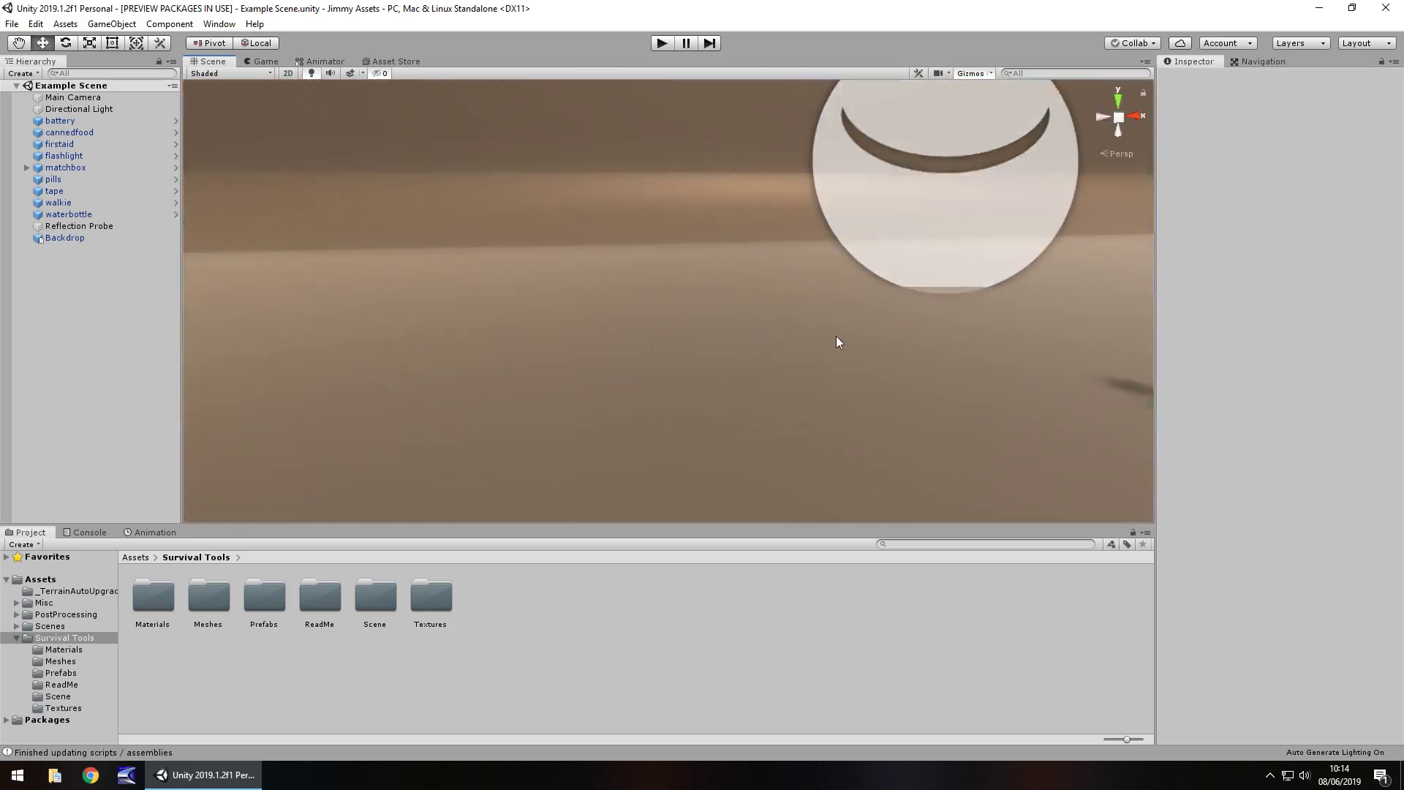
right_click_drag(838, 342, 649, 388)
right_click_drag(545, 313, 537, 284)
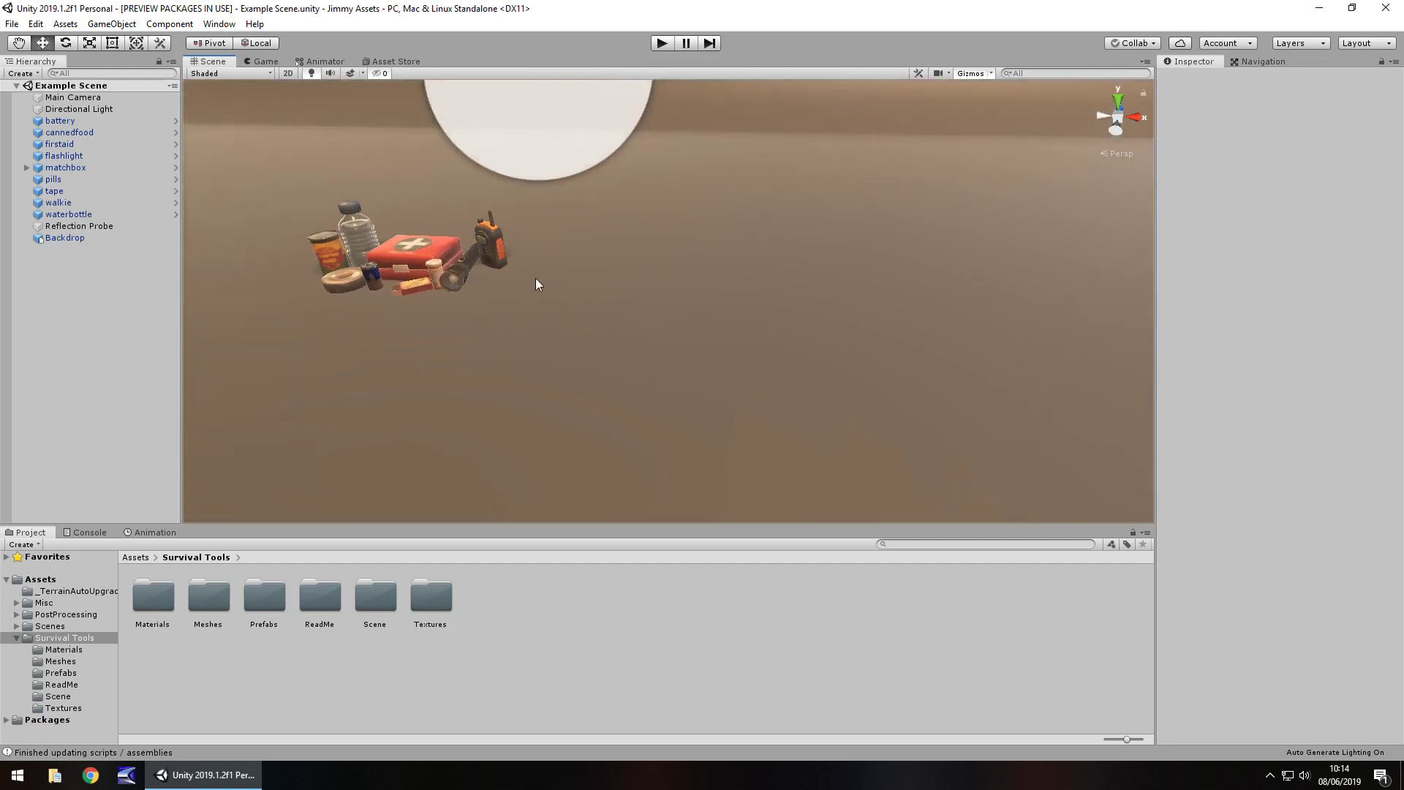
right_click_drag(251, 286, 590, 264)
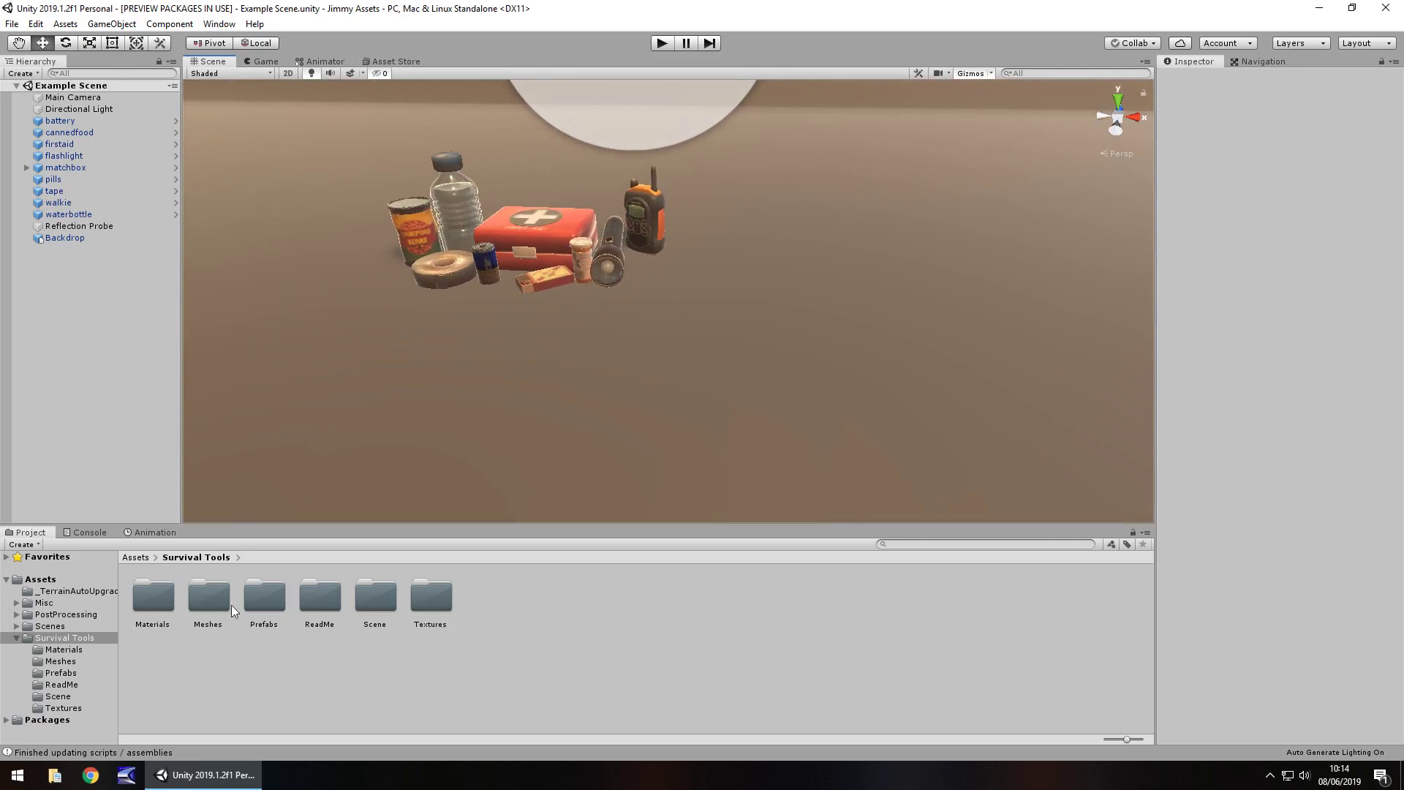
- Drop a firstaid prefab copy from the Prefabs folder into the scene, frame it, then delete it
double_click(265, 597)
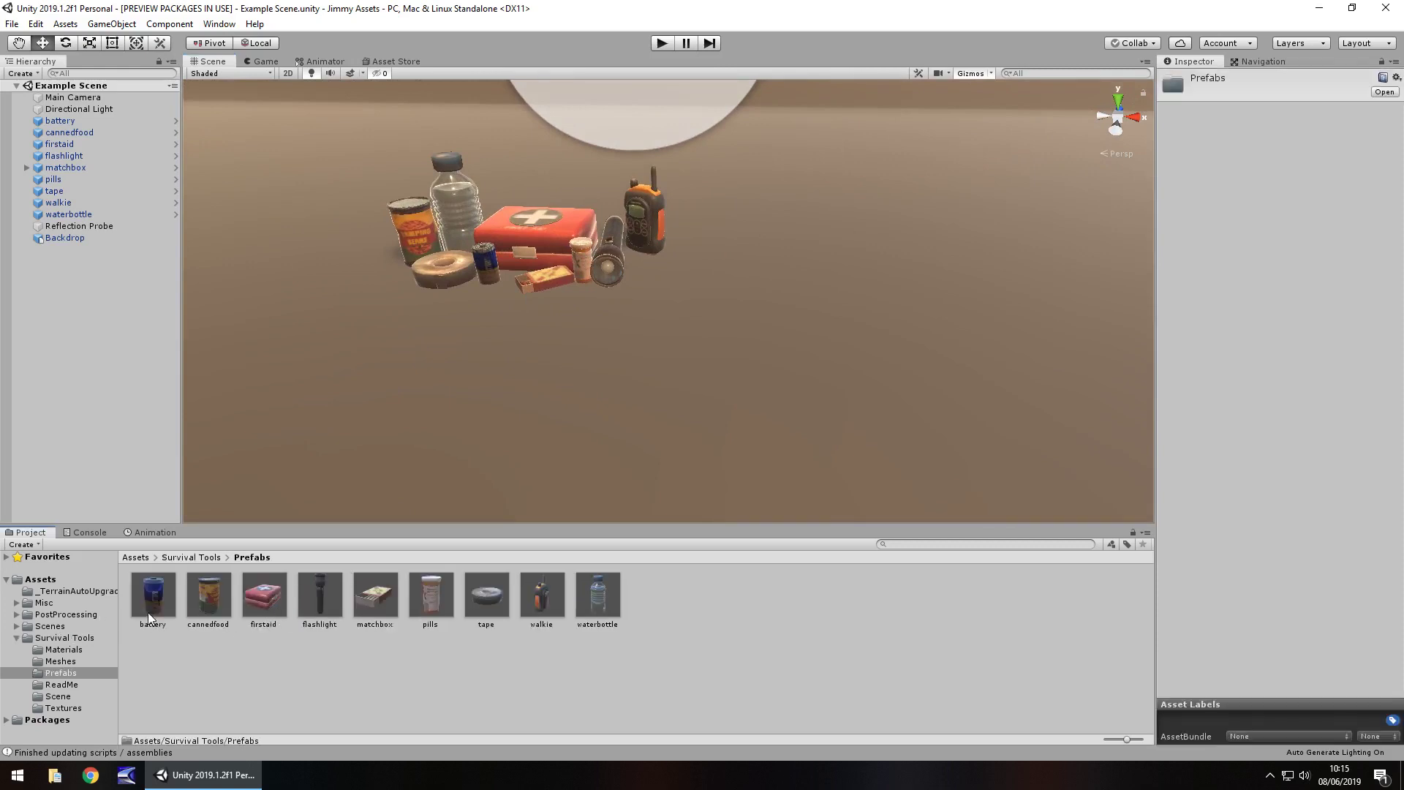
left_click_drag(276, 603, 576, 390)
left_click_drag(765, 296, 869, 306)
key("f")
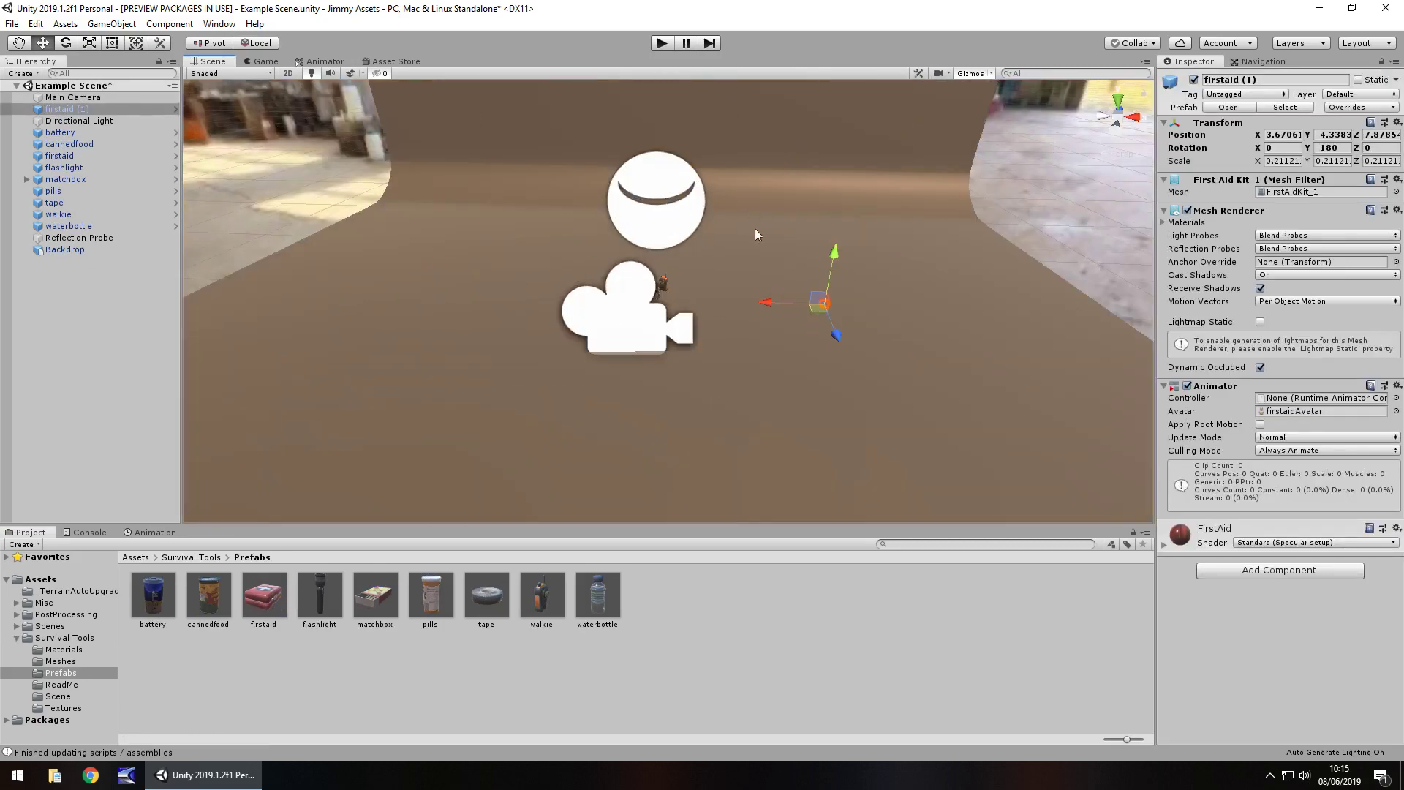
key("Delete")
- Frame the Backdrop, select the firstaid object, and move in for a low close-up of it
scroll(643, 329, "down", 3)
left_click(469, 148)
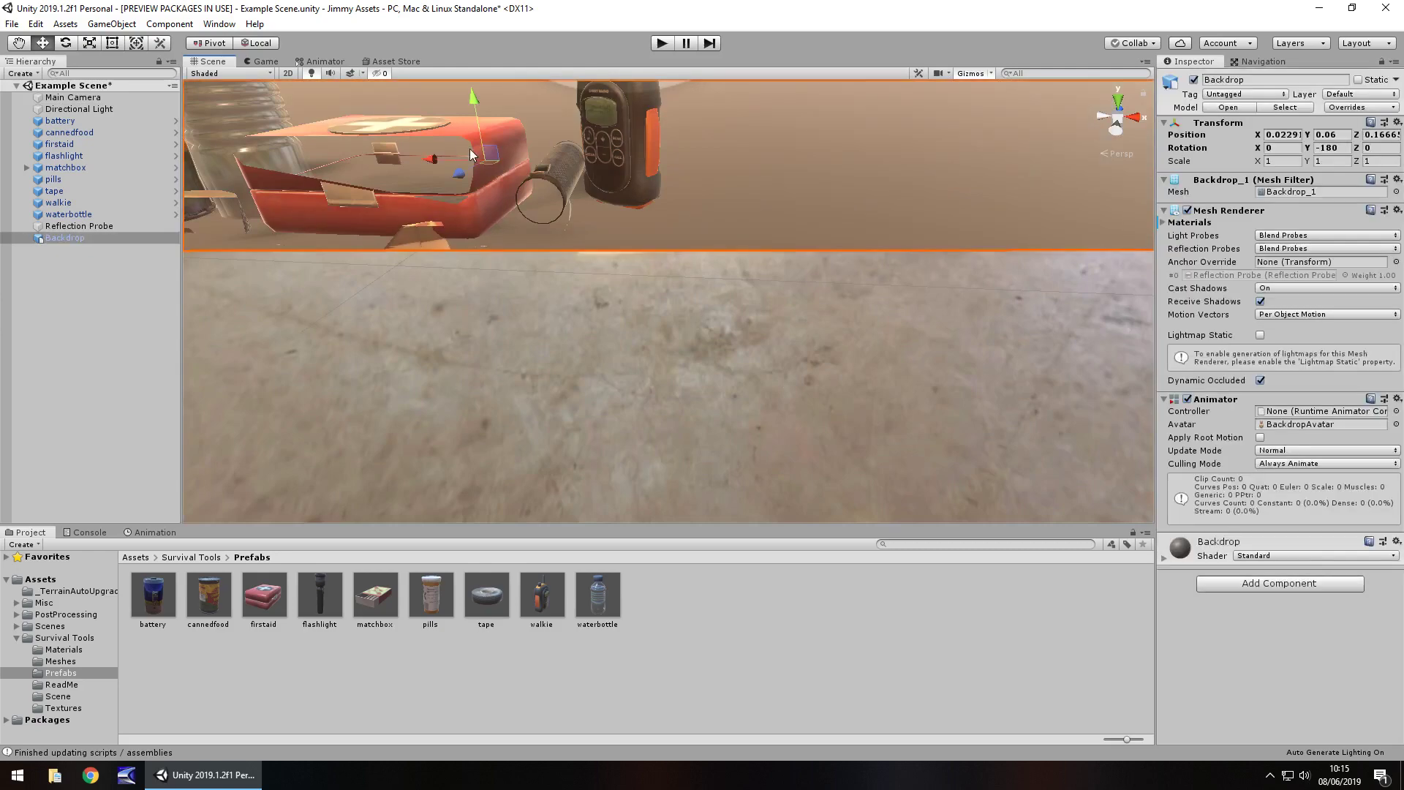
key("f")
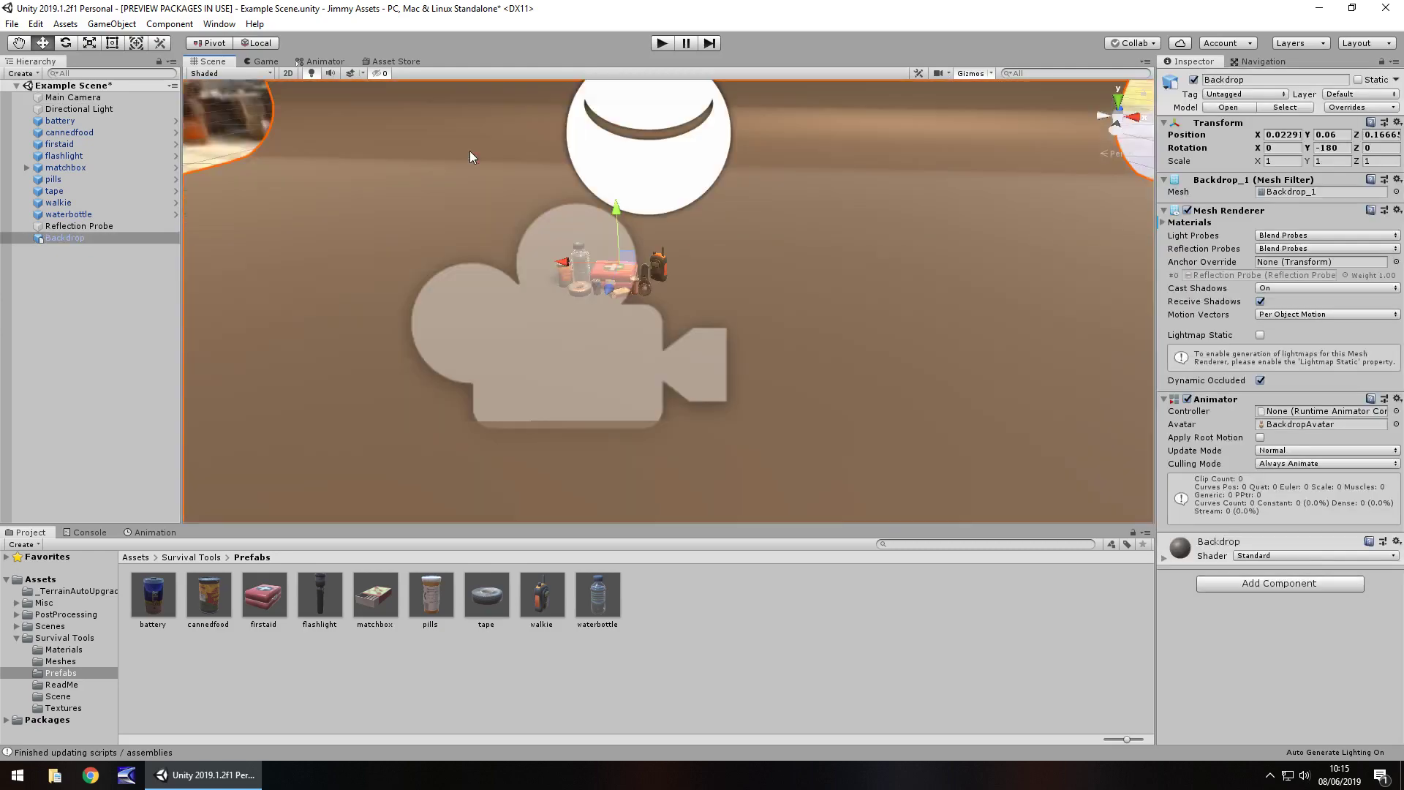
left_click(621, 278)
left_click(155, 144)
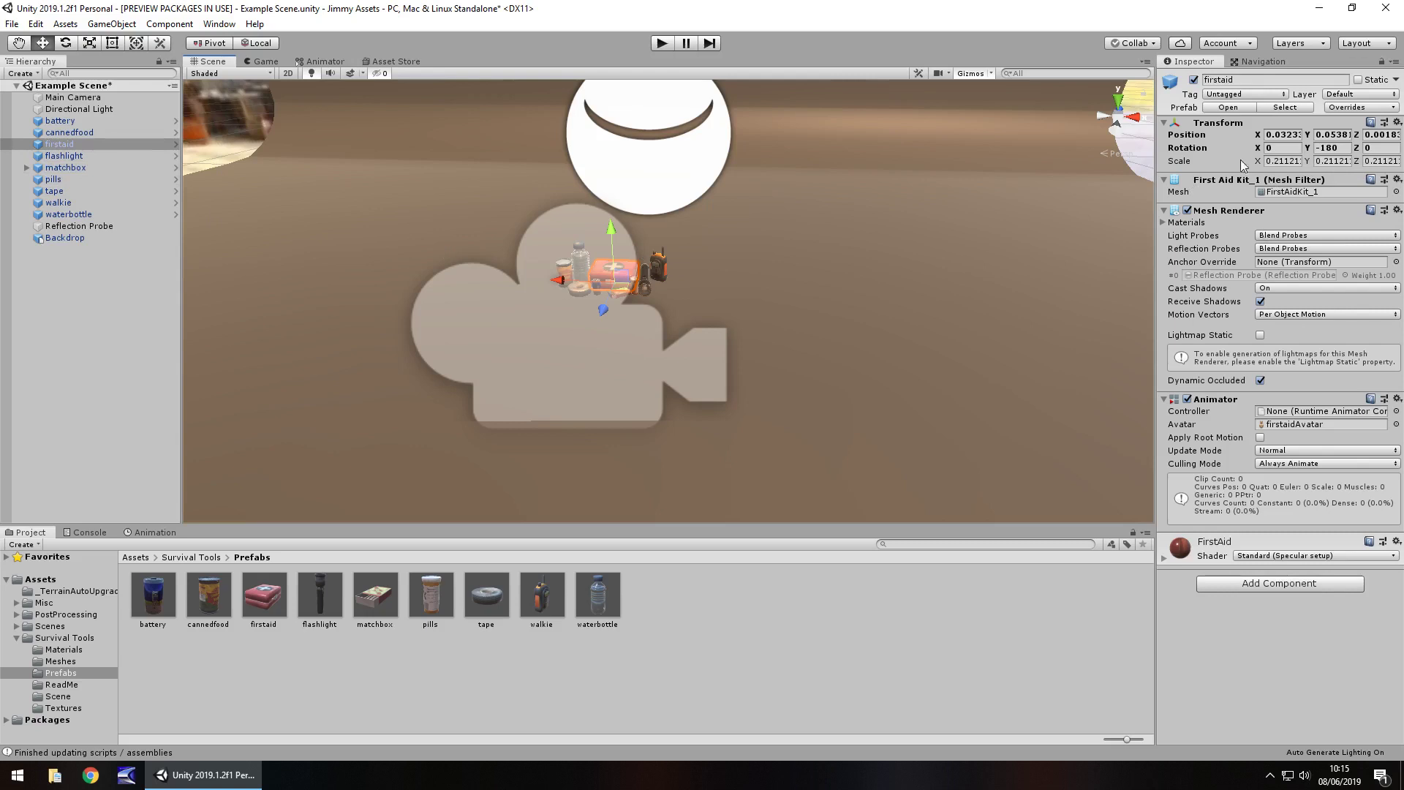
right_click_drag(704, 301, 496, 326)
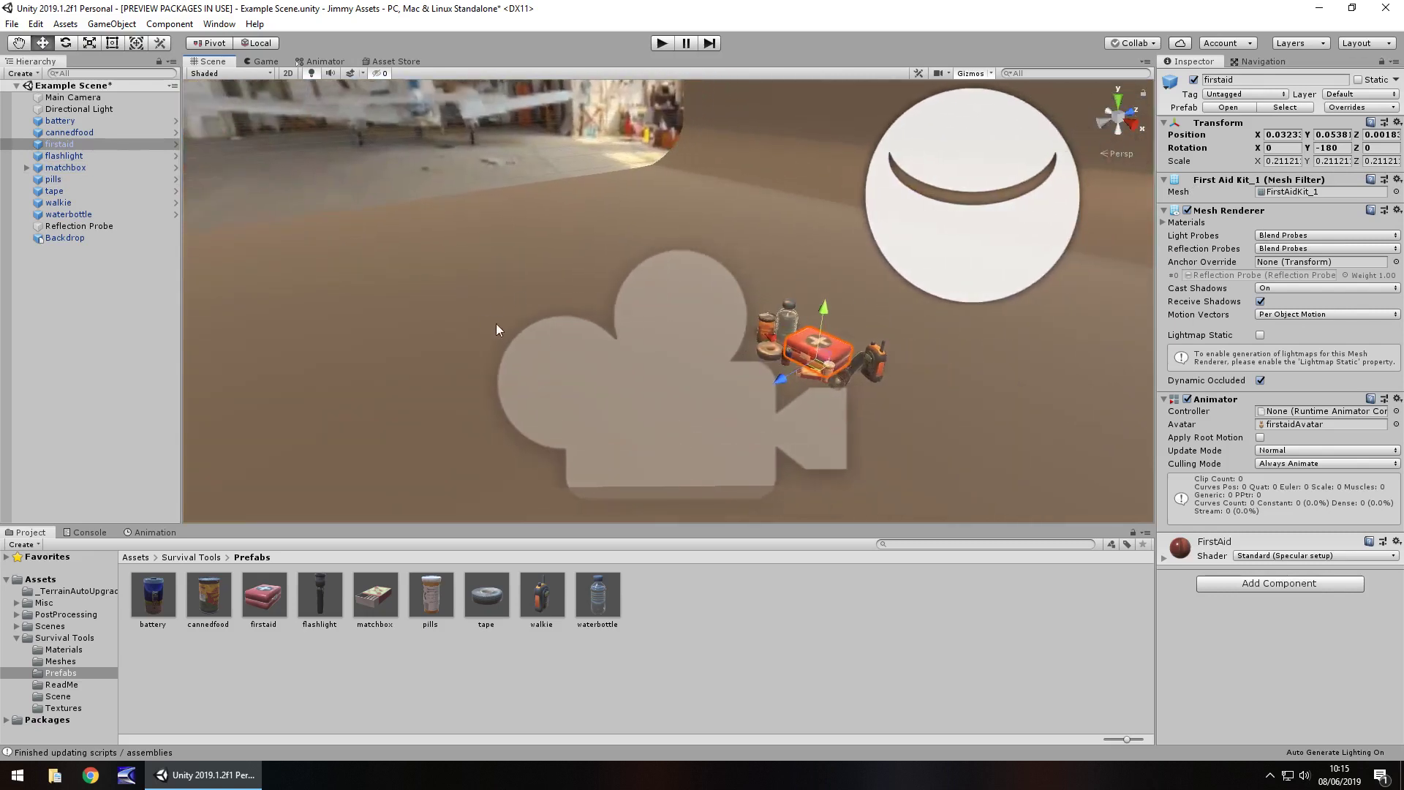
scroll(568, 327, "up", 6)
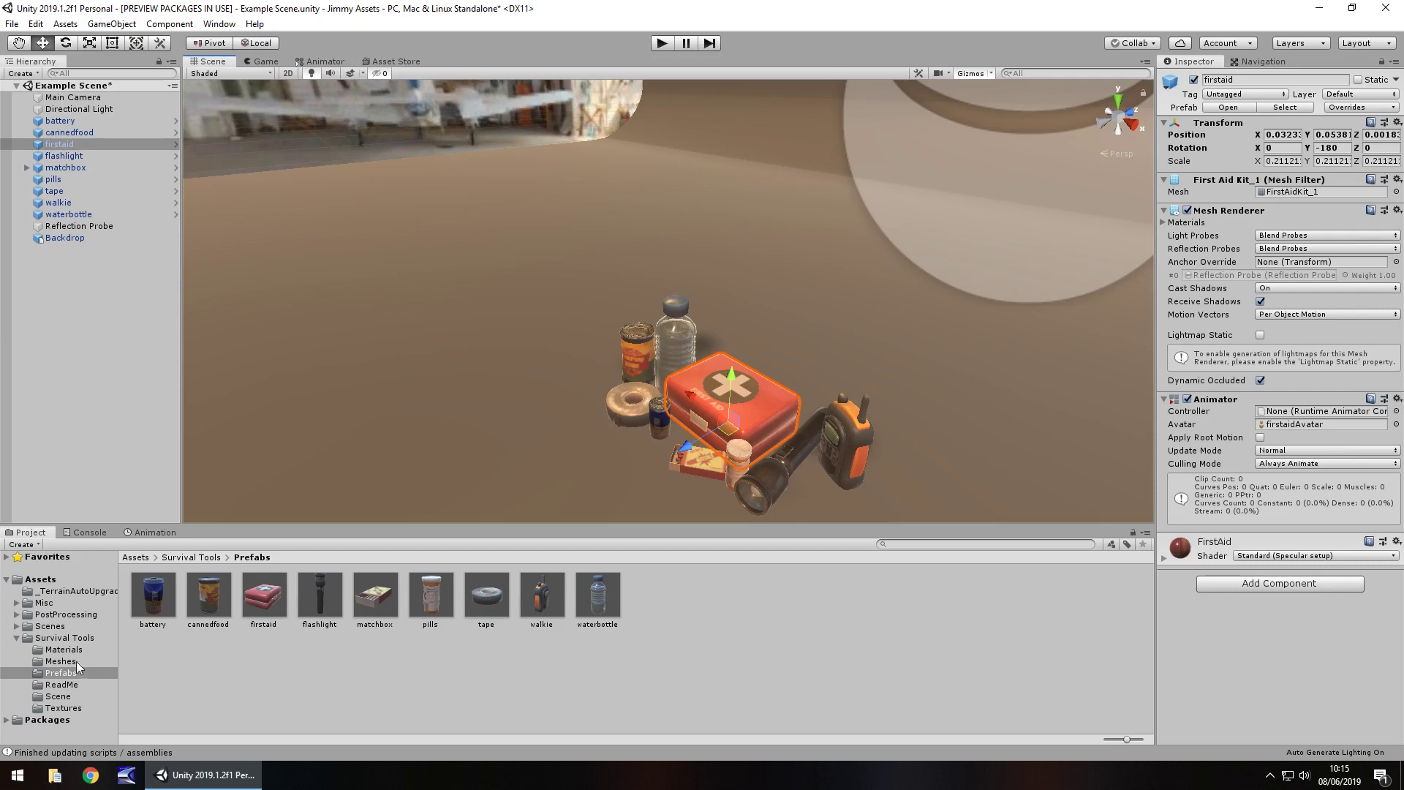
- Set the FirstAid material's Albedo colour to blue (hex 001CFF)
left_click(60, 650)
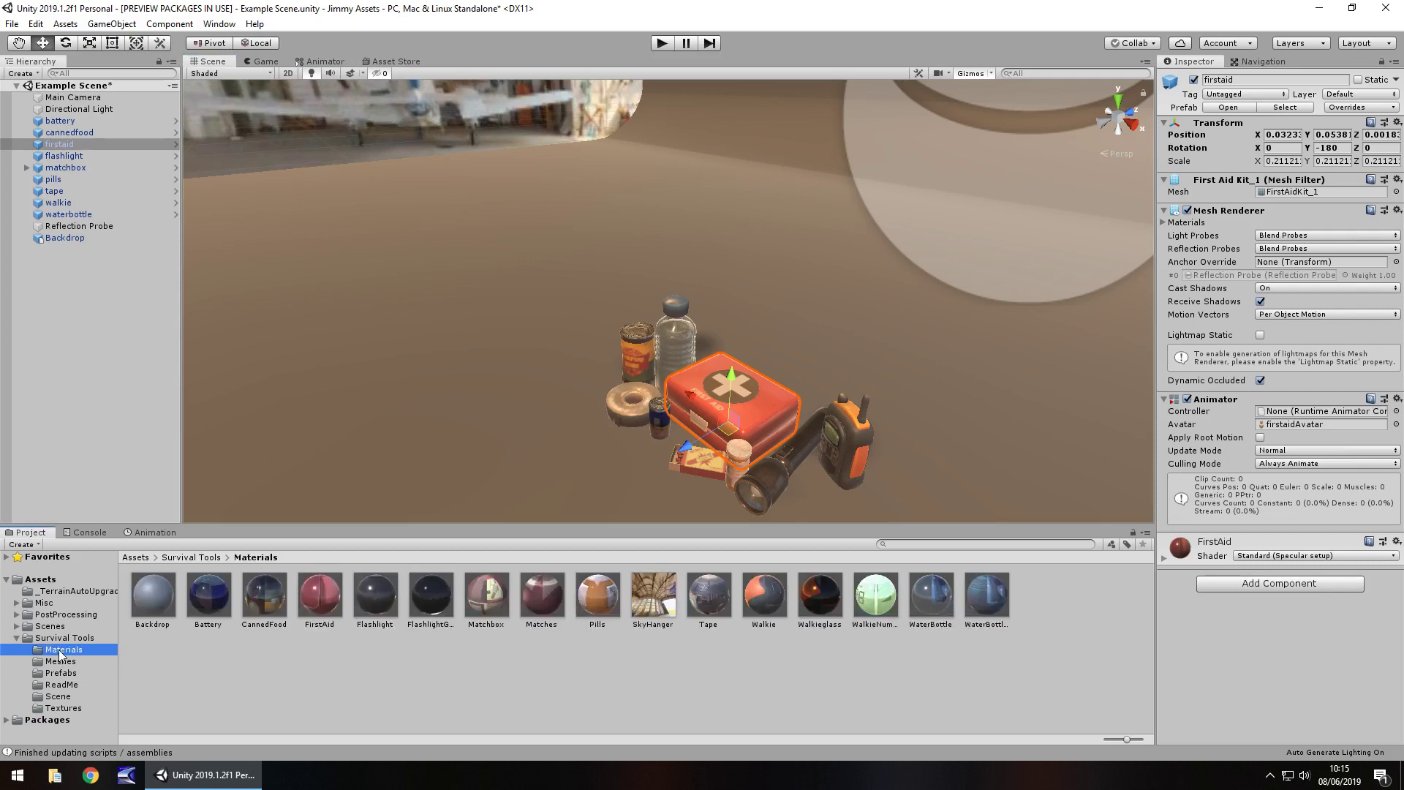
left_click(318, 607)
left_click(1266, 139)
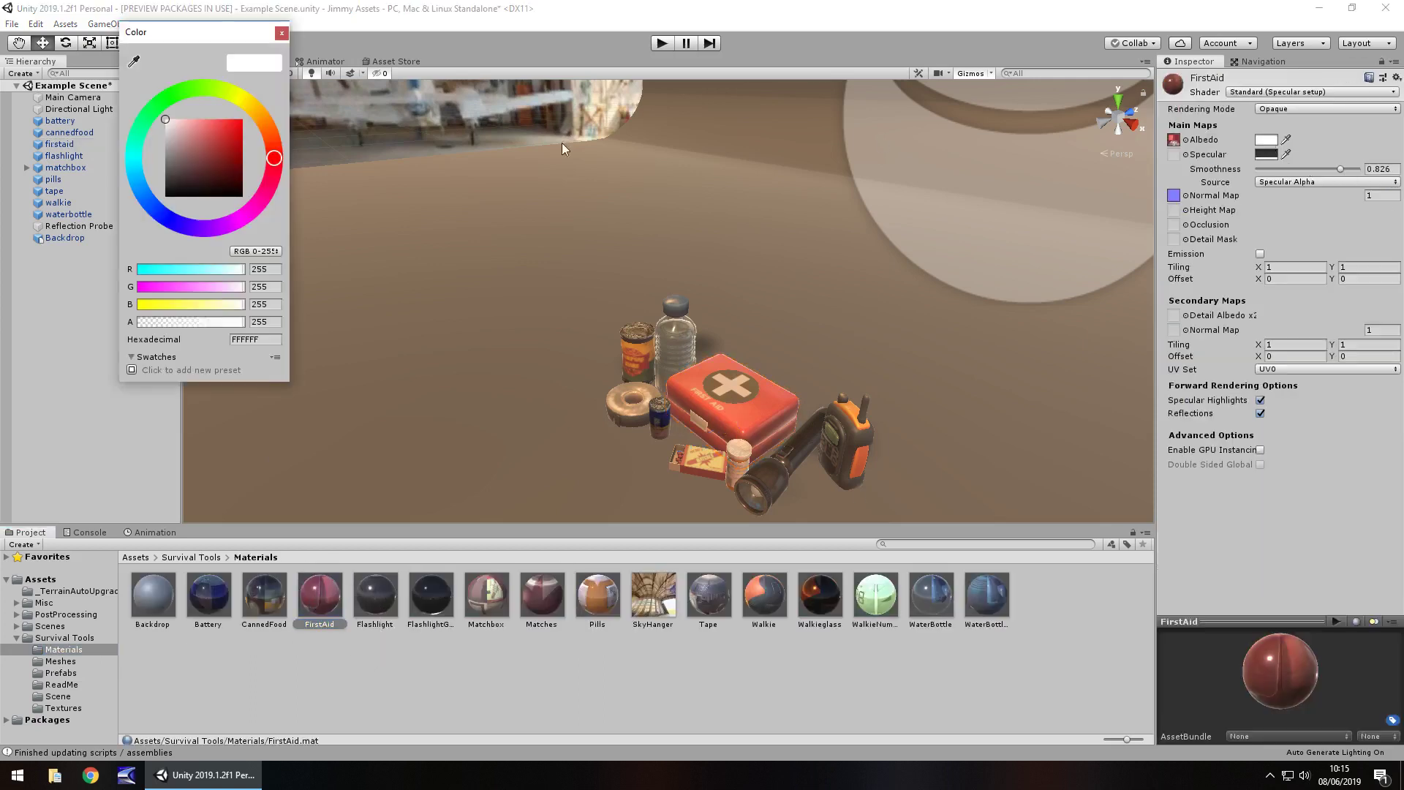
left_click(188, 95)
left_click_drag(193, 154, 279, 72)
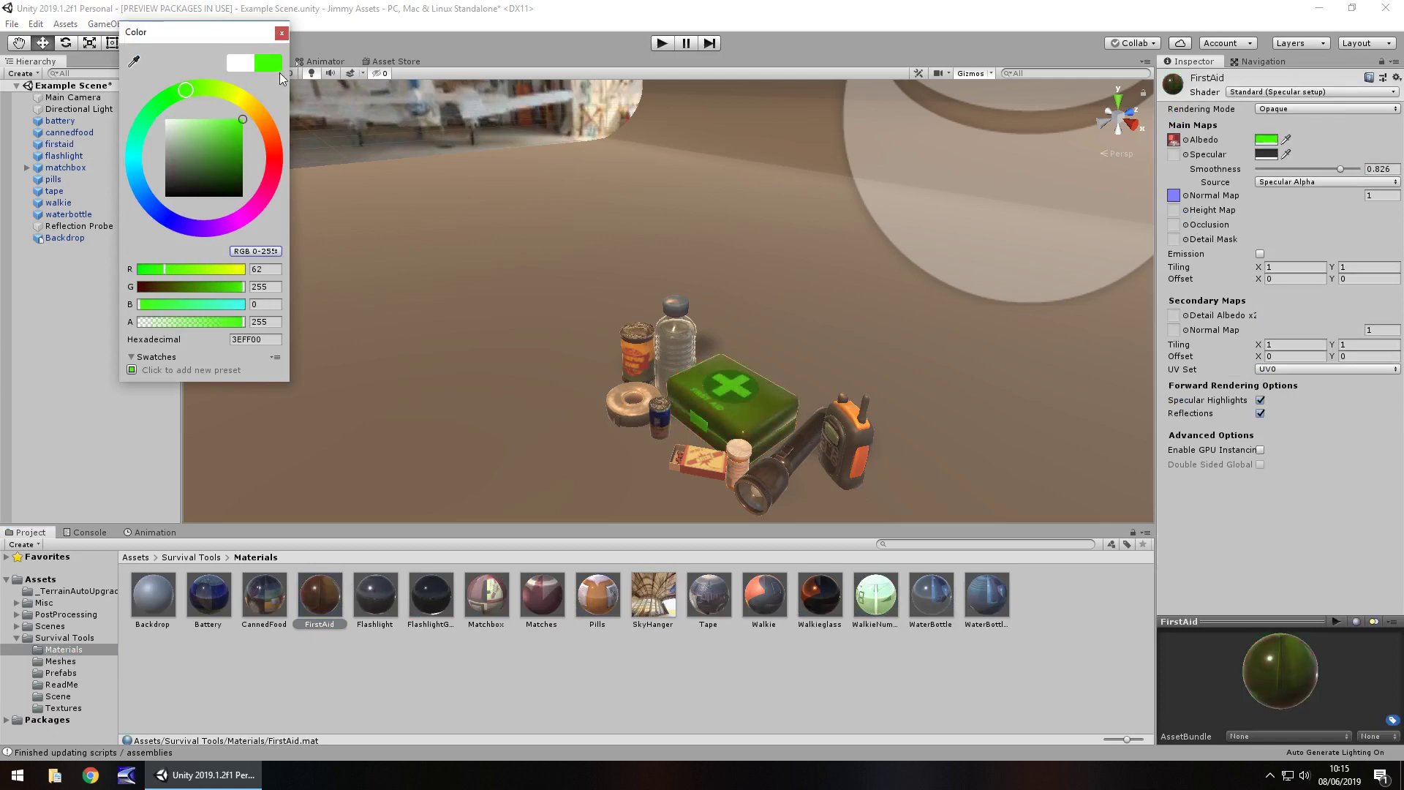
left_click(163, 215)
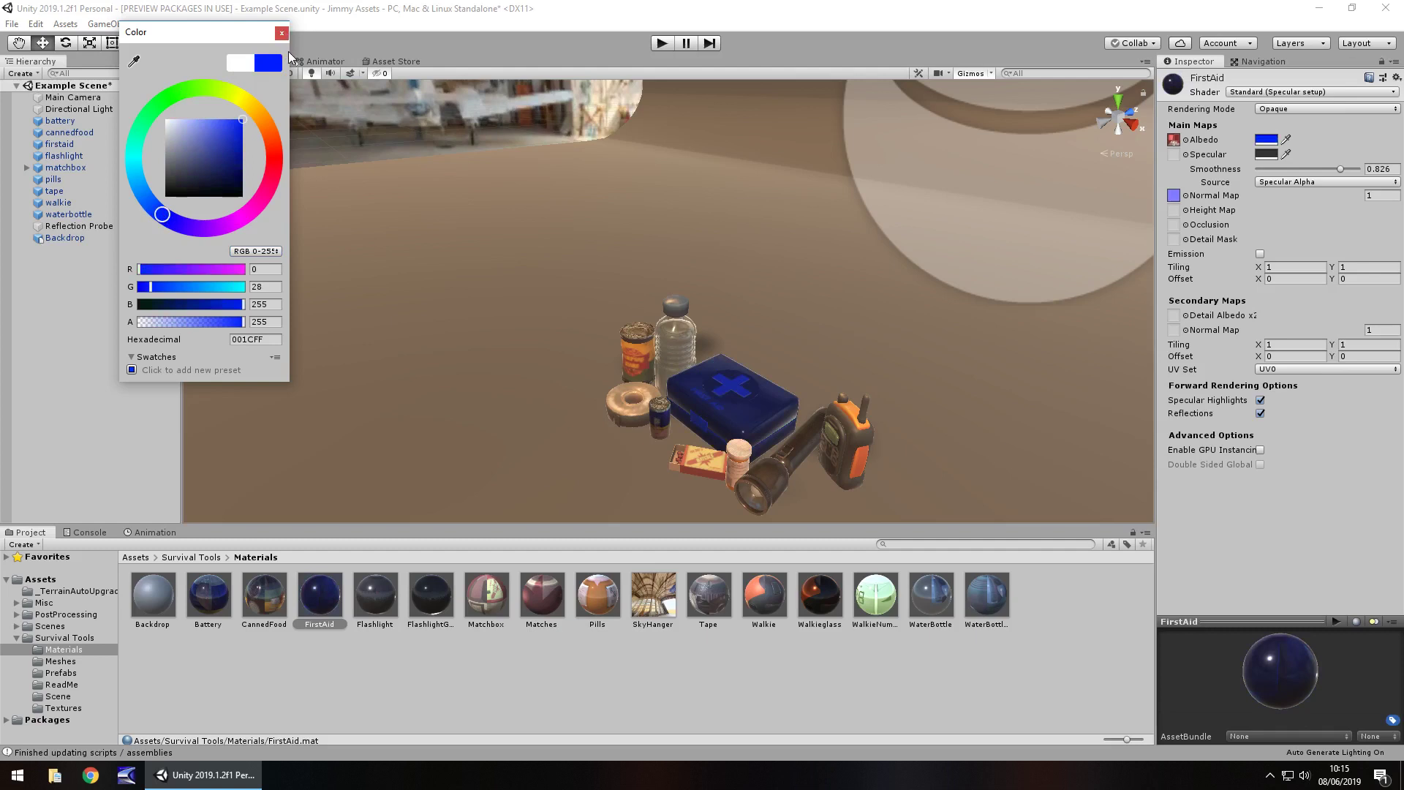
left_click(282, 33)
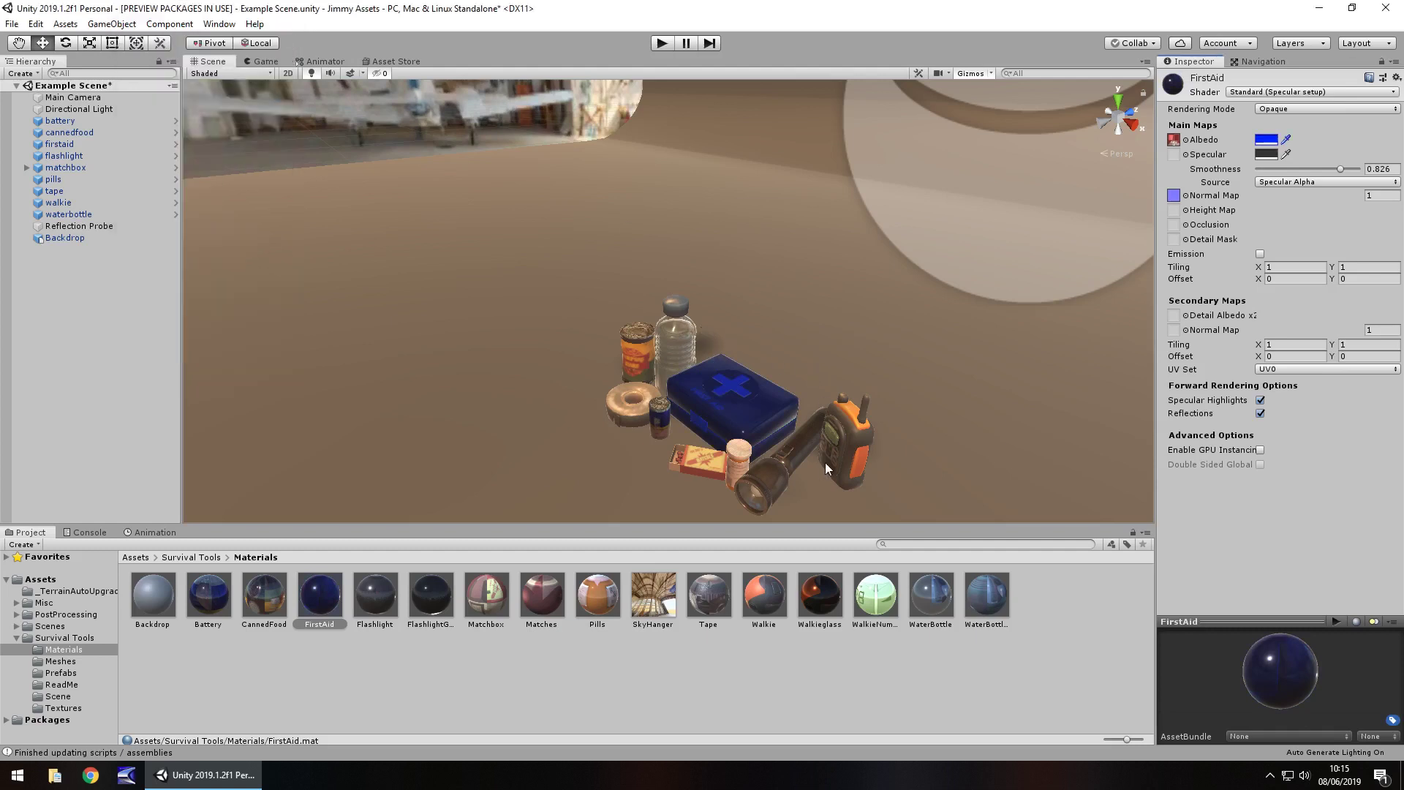
left_click_drag(825, 462, 743, 446, "alt")
- Switch the flashlight's material shader to Standard
left_click(747, 451)
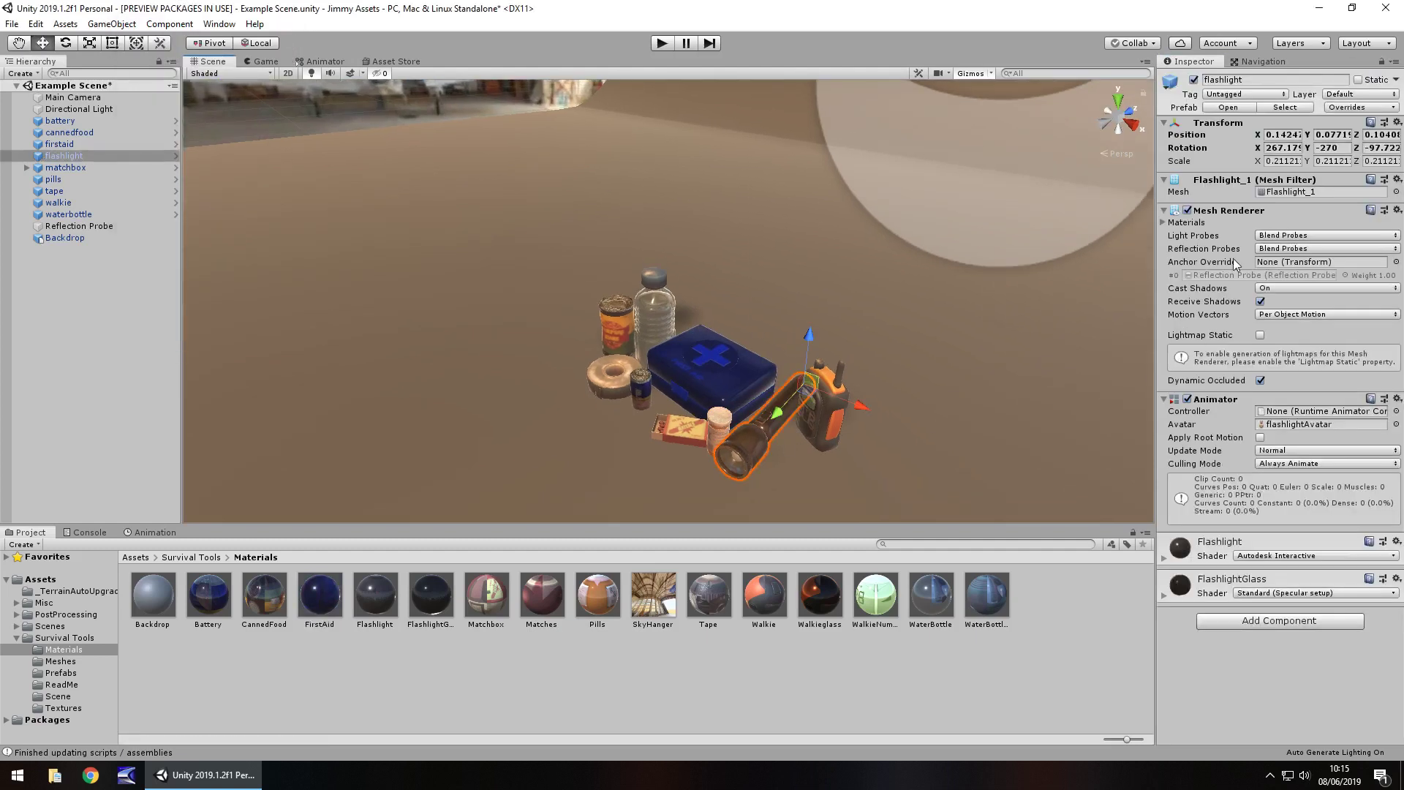
left_click(1165, 558)
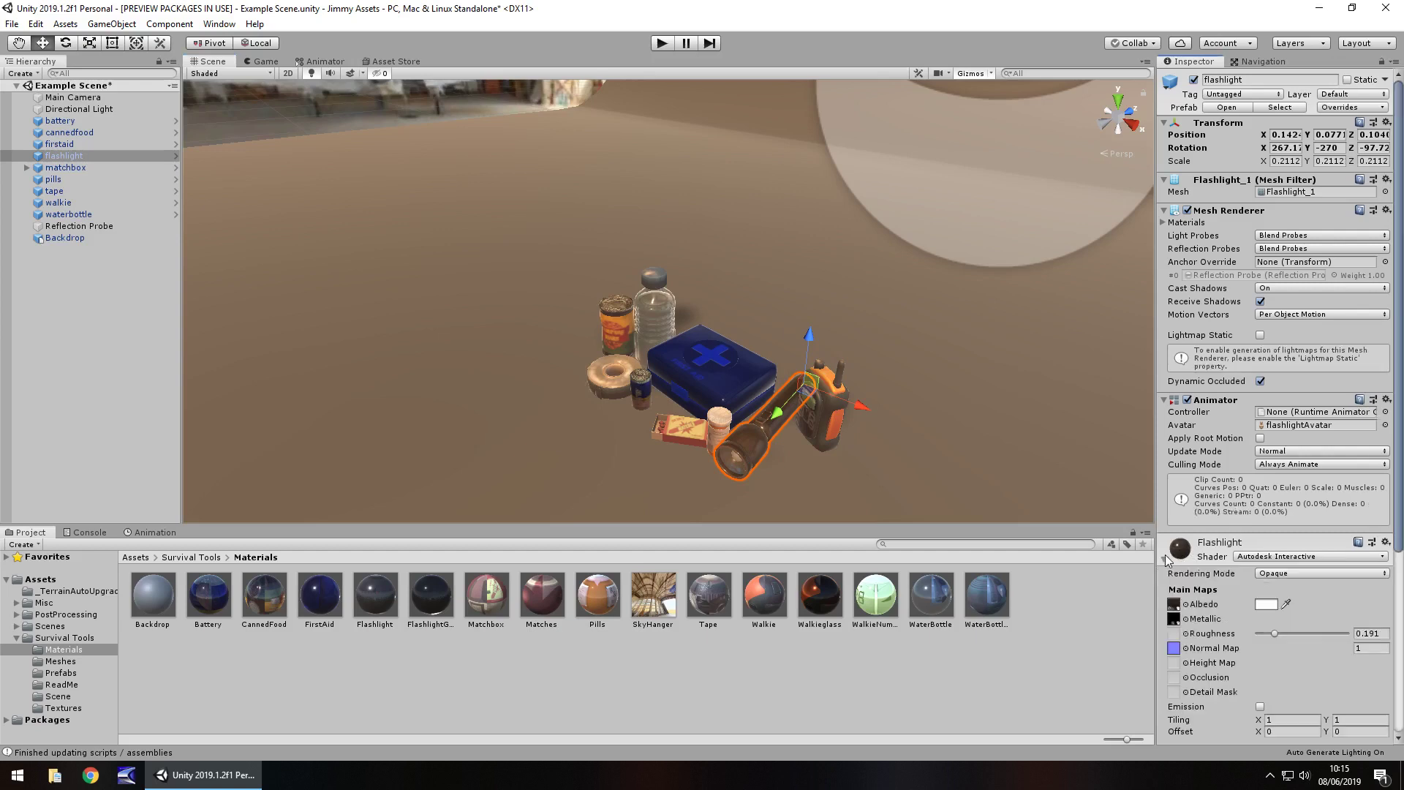
left_click(1303, 560)
left_click(1302, 560)
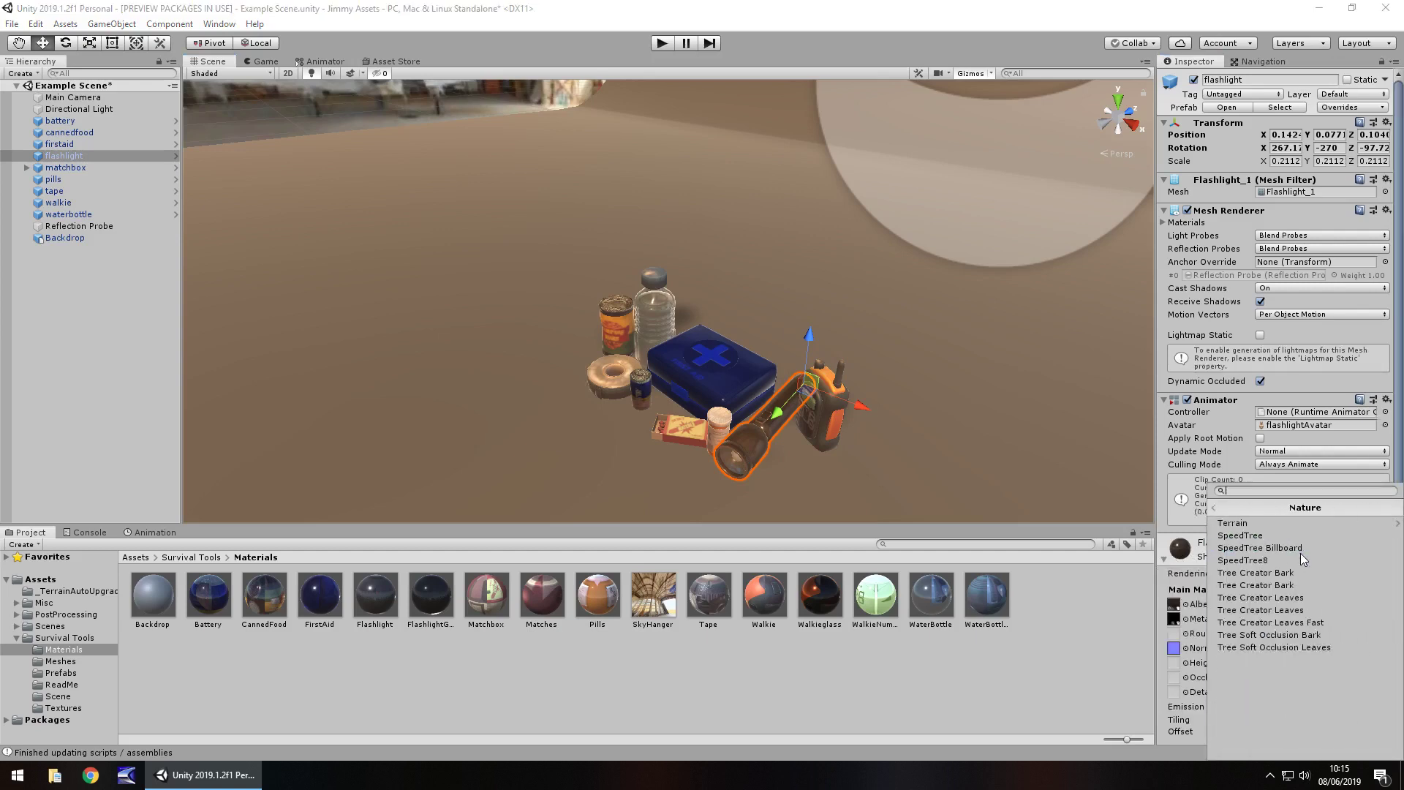
left_click(1213, 509)
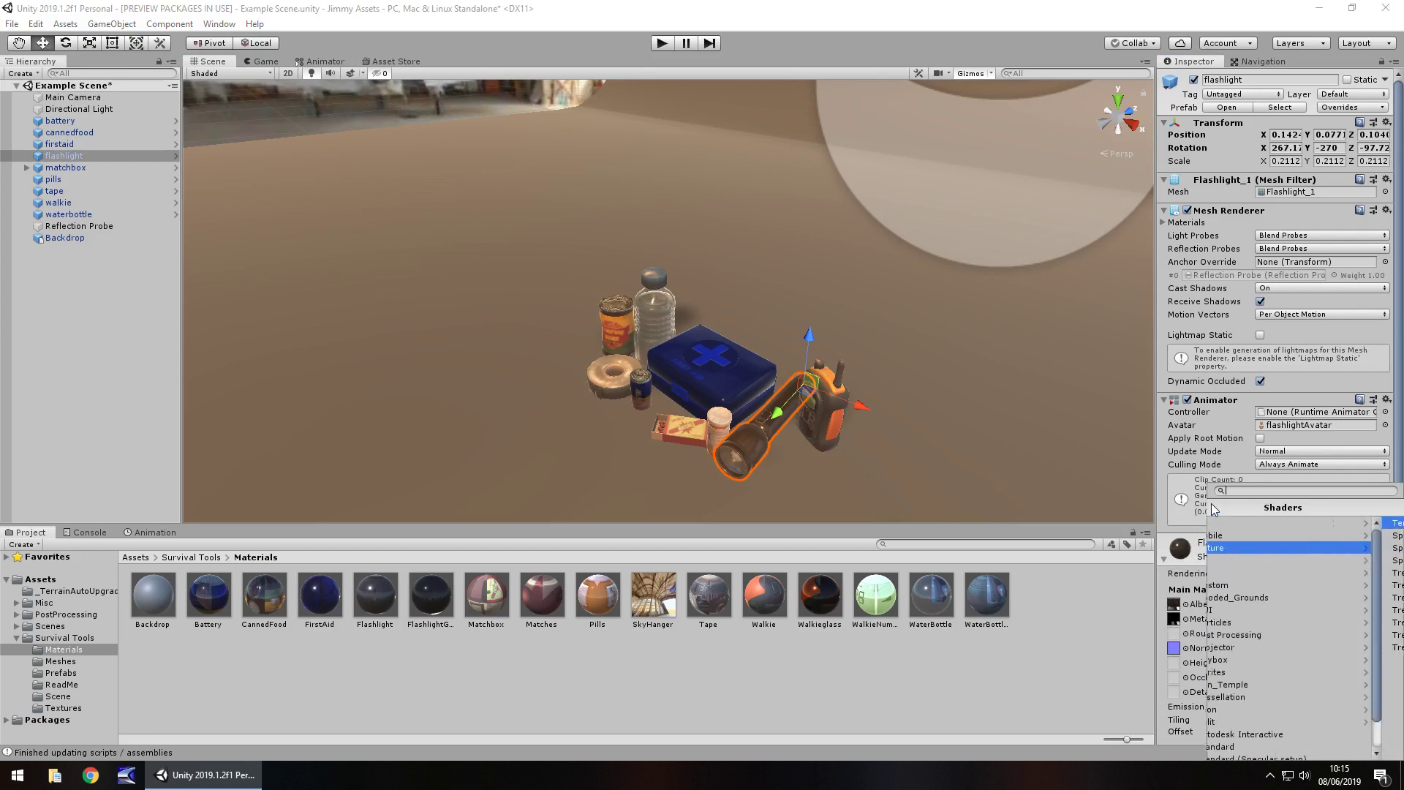
left_click(1249, 747)
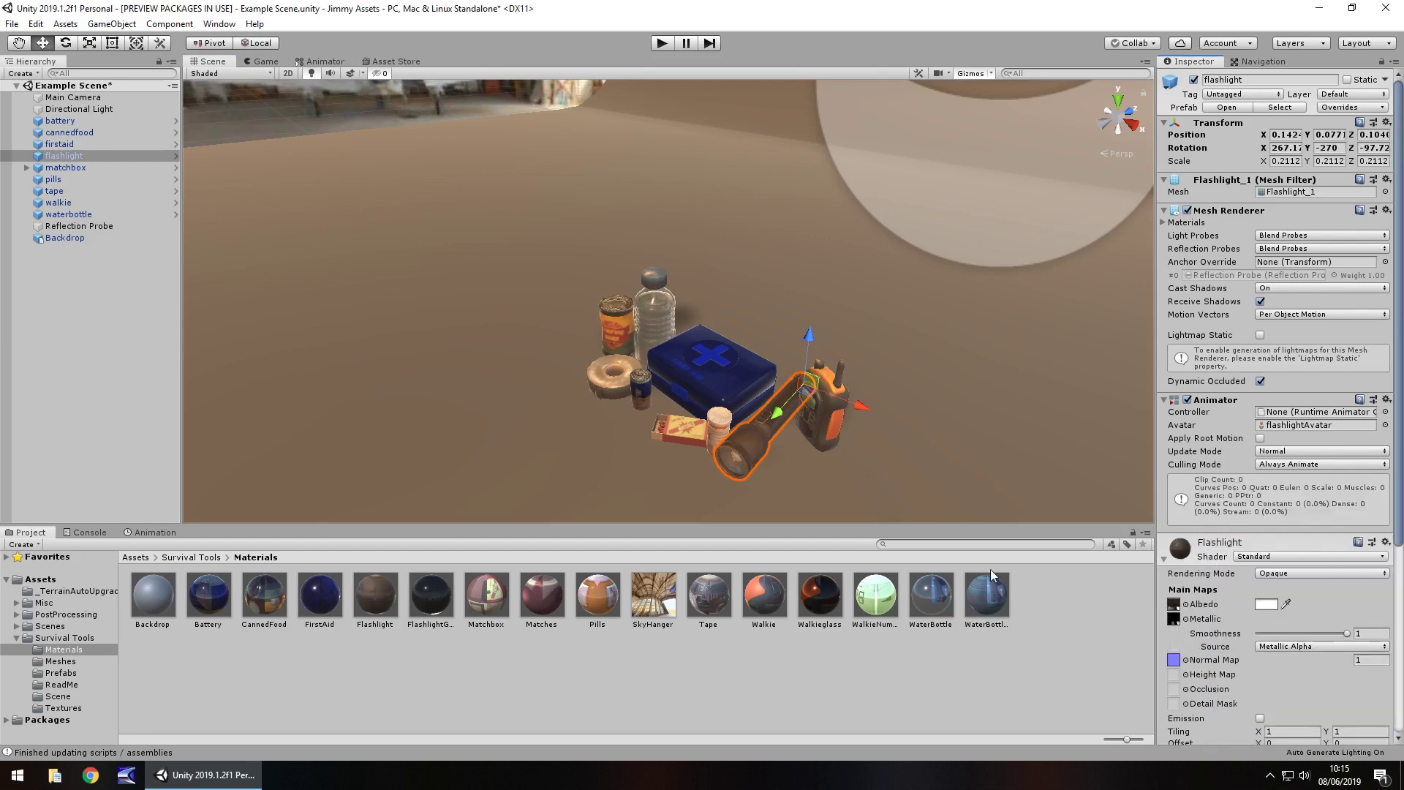
- Regenerate the flashlight's normal map texture from grayscale with bumpiness 0.25
left_click(1174, 660)
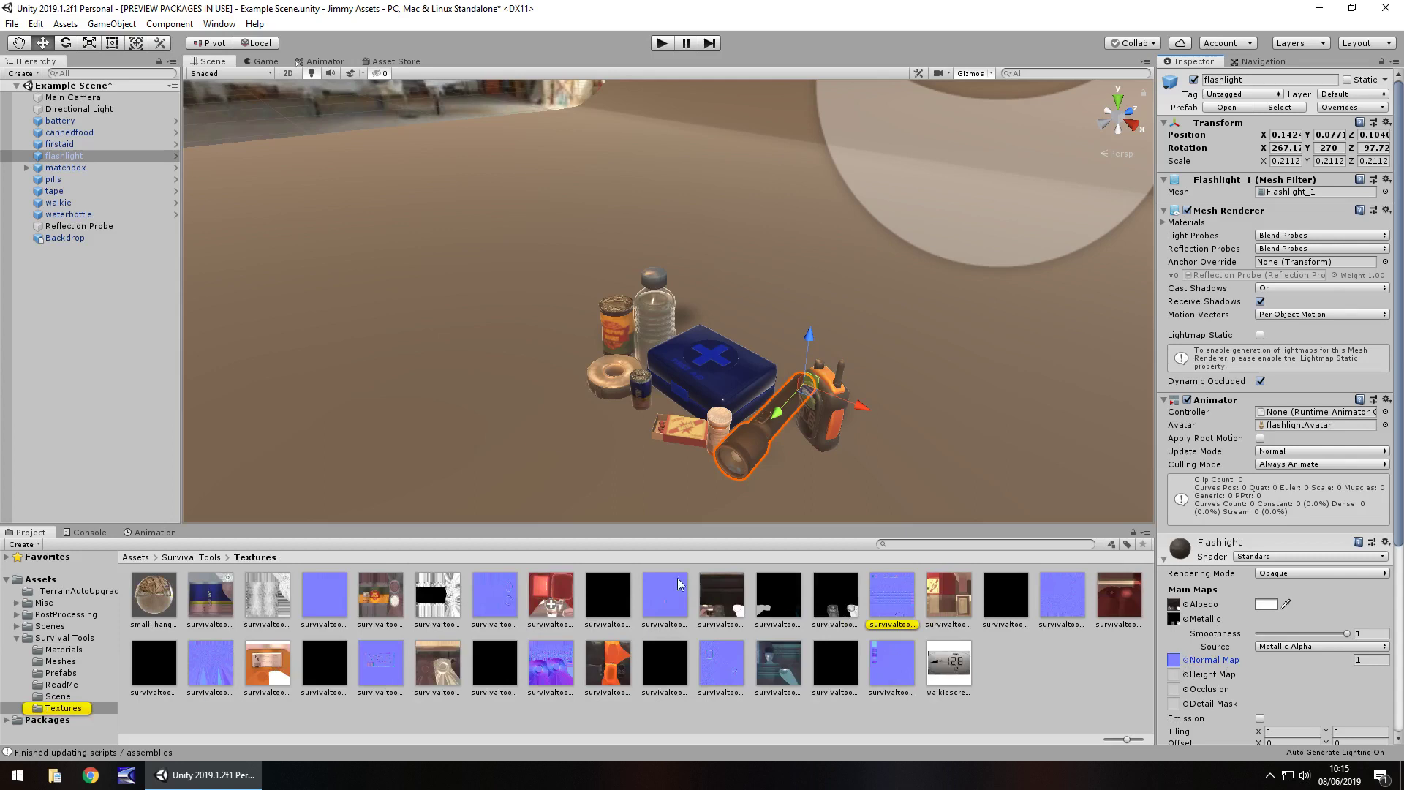
left_click(892, 594)
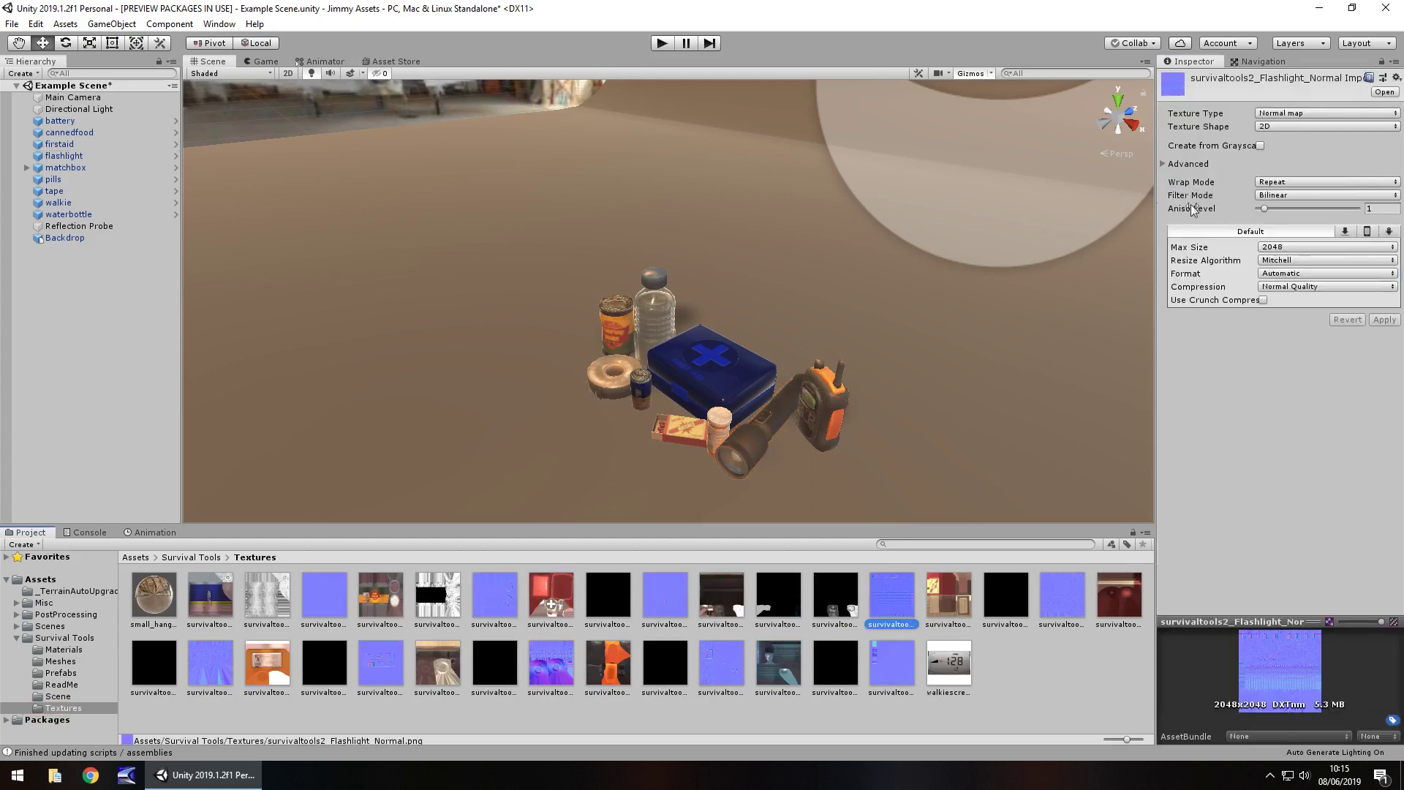
left_click(1260, 146)
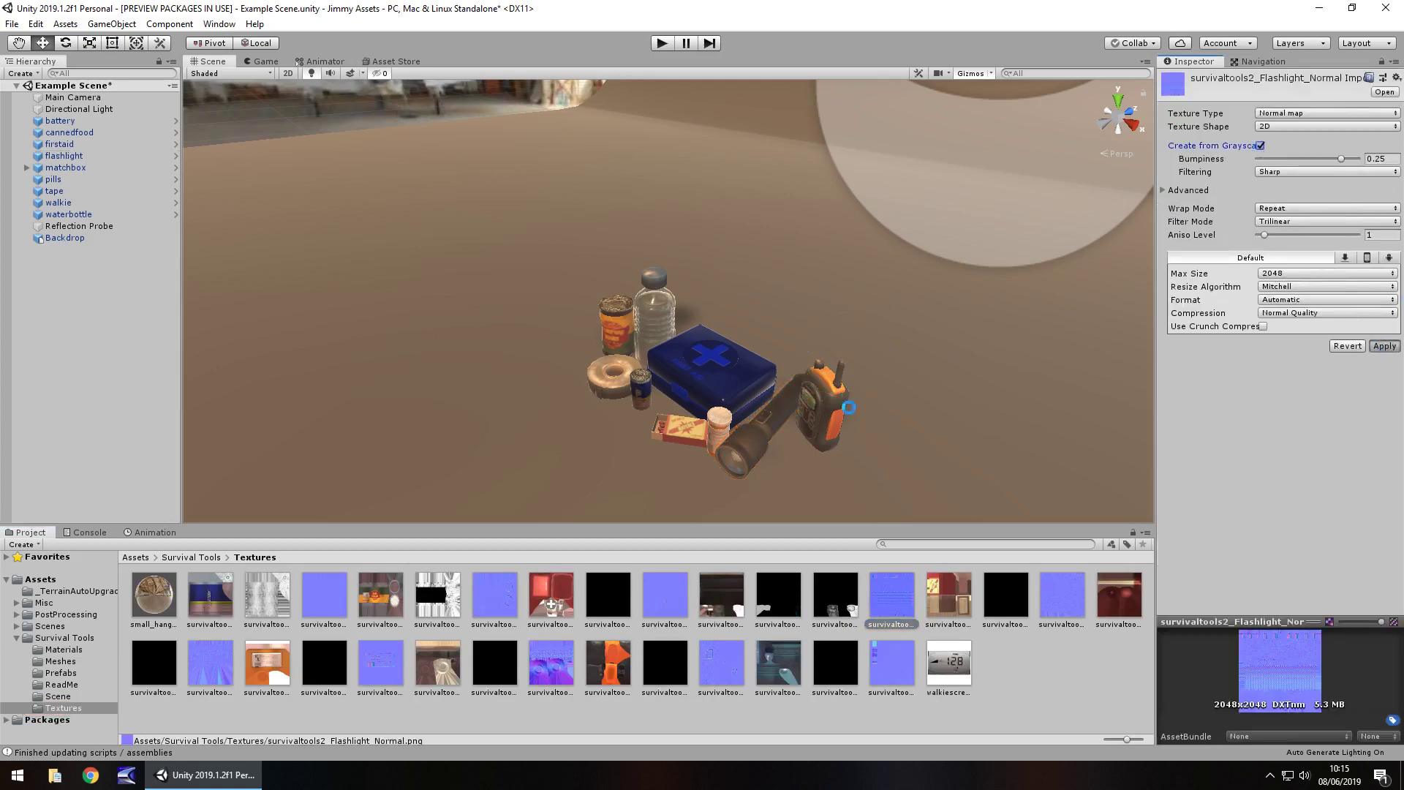
left_click(757, 443)
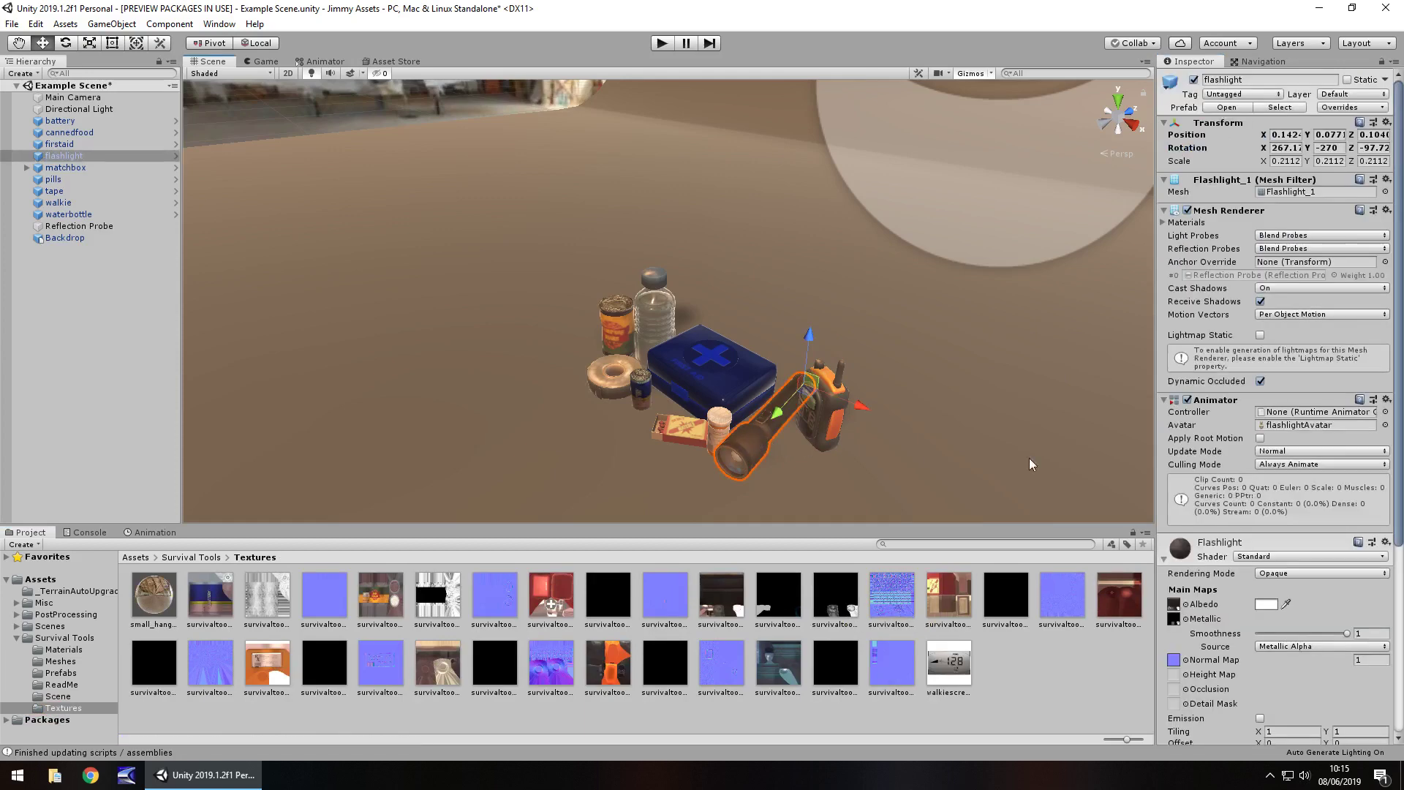
- Raise the Flashlight material's normal map strength to 23.27 and set its Albedo texture to None
left_click_drag(1272, 663, 716, 380)
left_click(1186, 606)
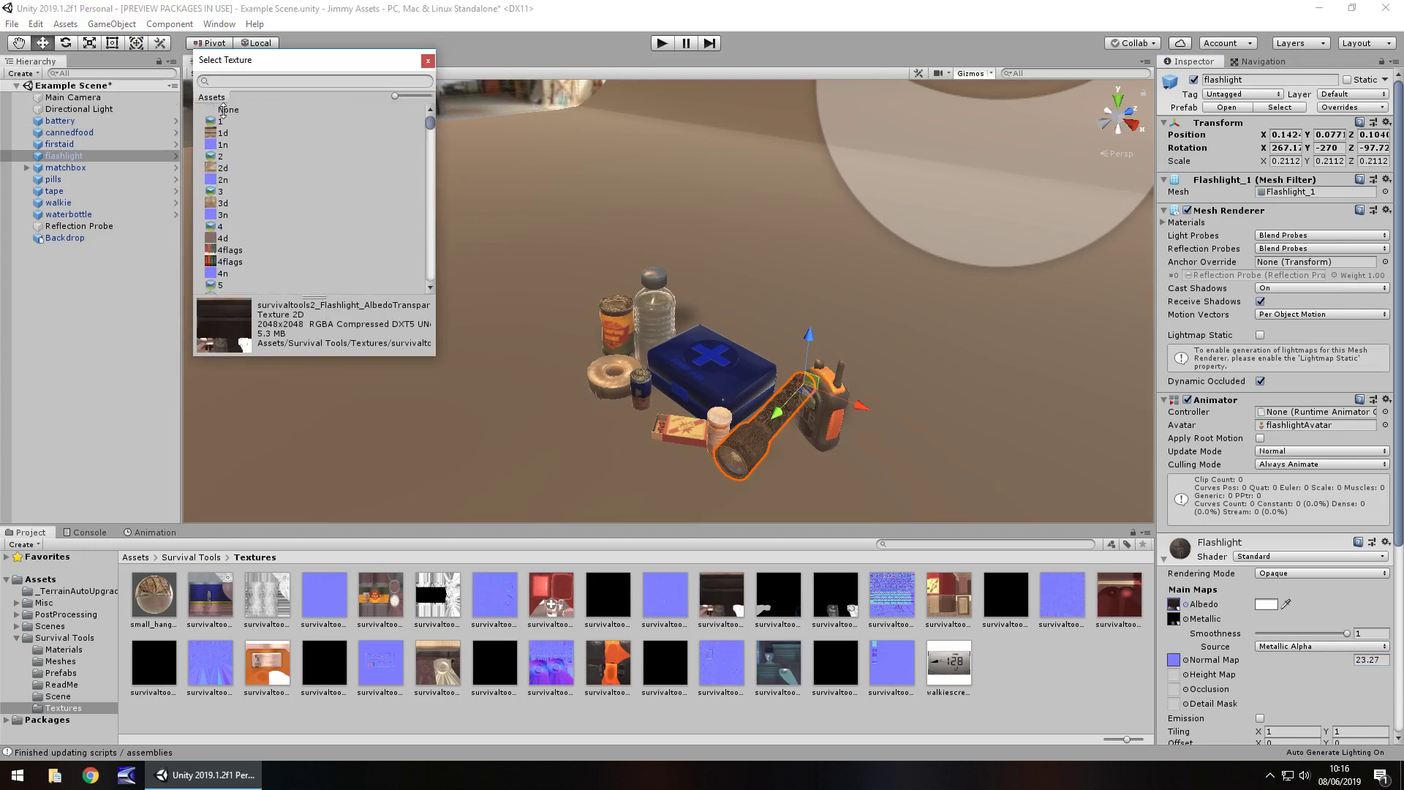
left_click(223, 110)
left_click(428, 62)
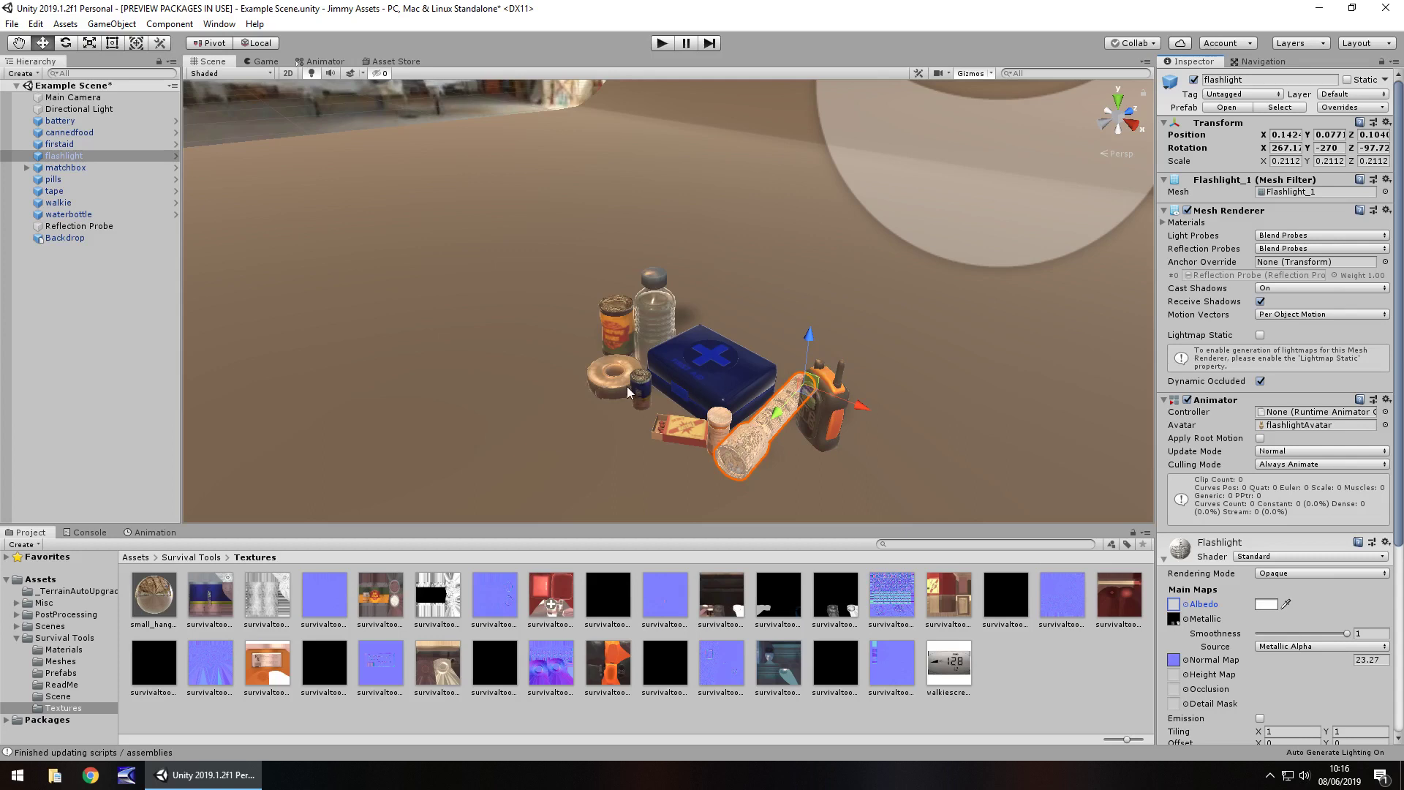
right_click_drag(609, 364, 684, 387)
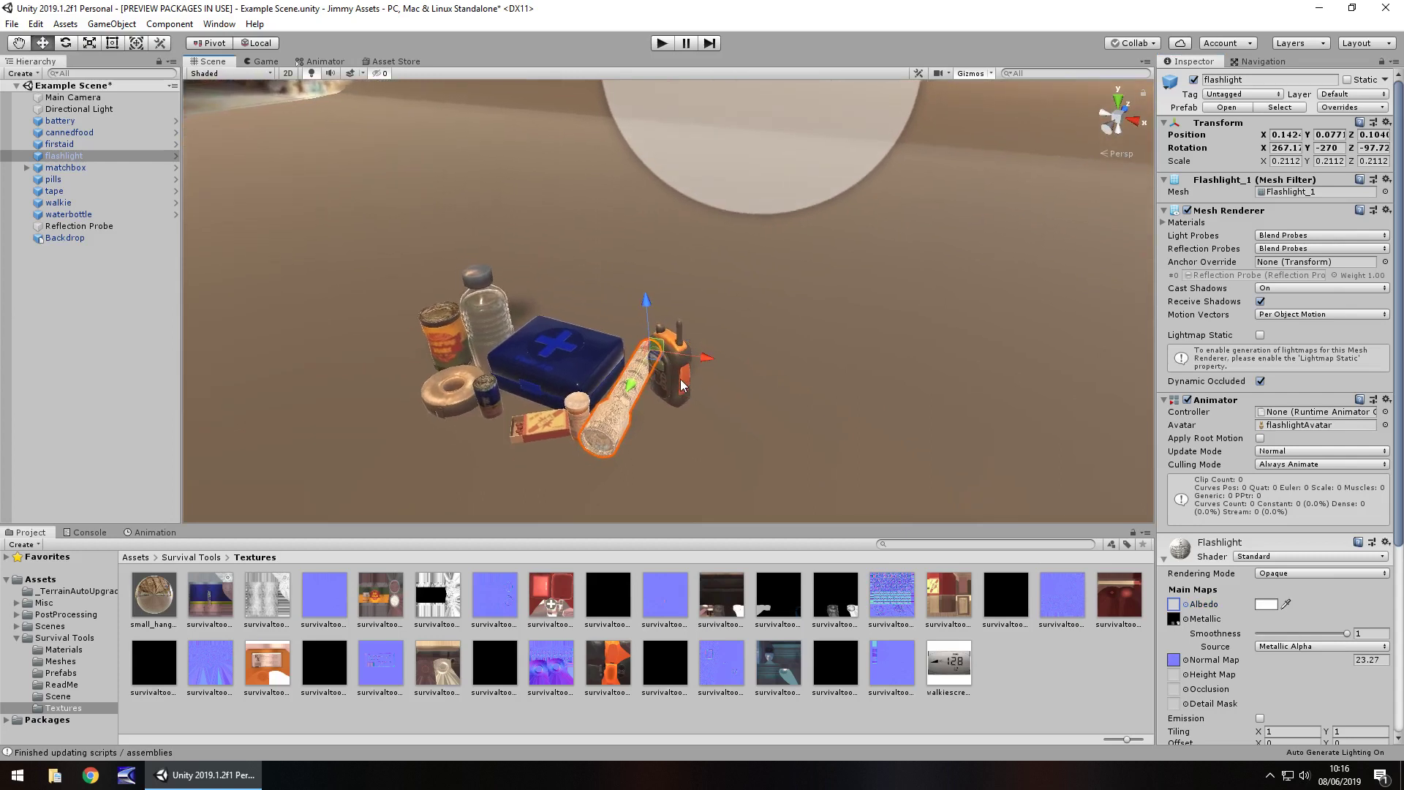
key("a")
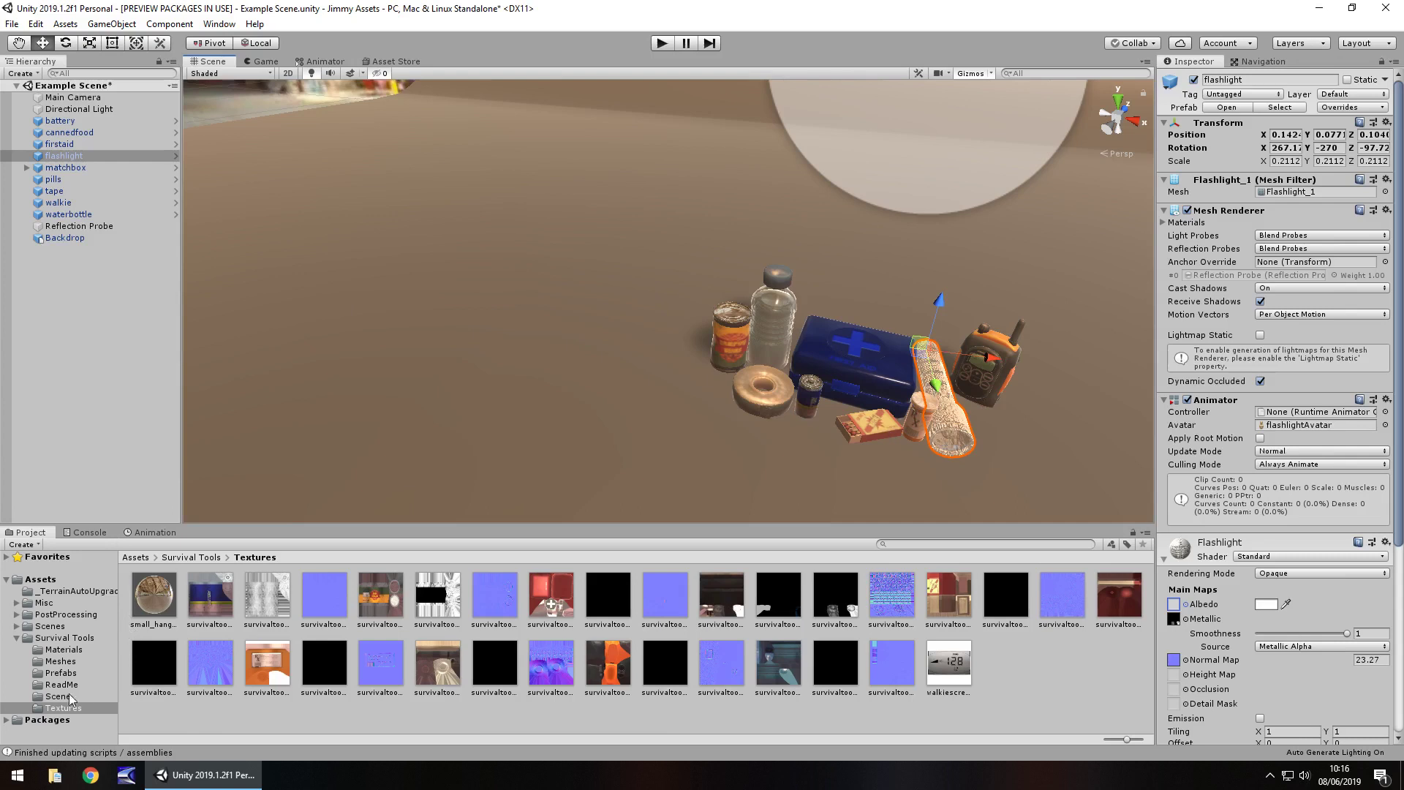
- Browse the Prefabs, Materials, Meshes, Textures and ReadMe folders, then select the blue first aid kit
left_click(83, 668)
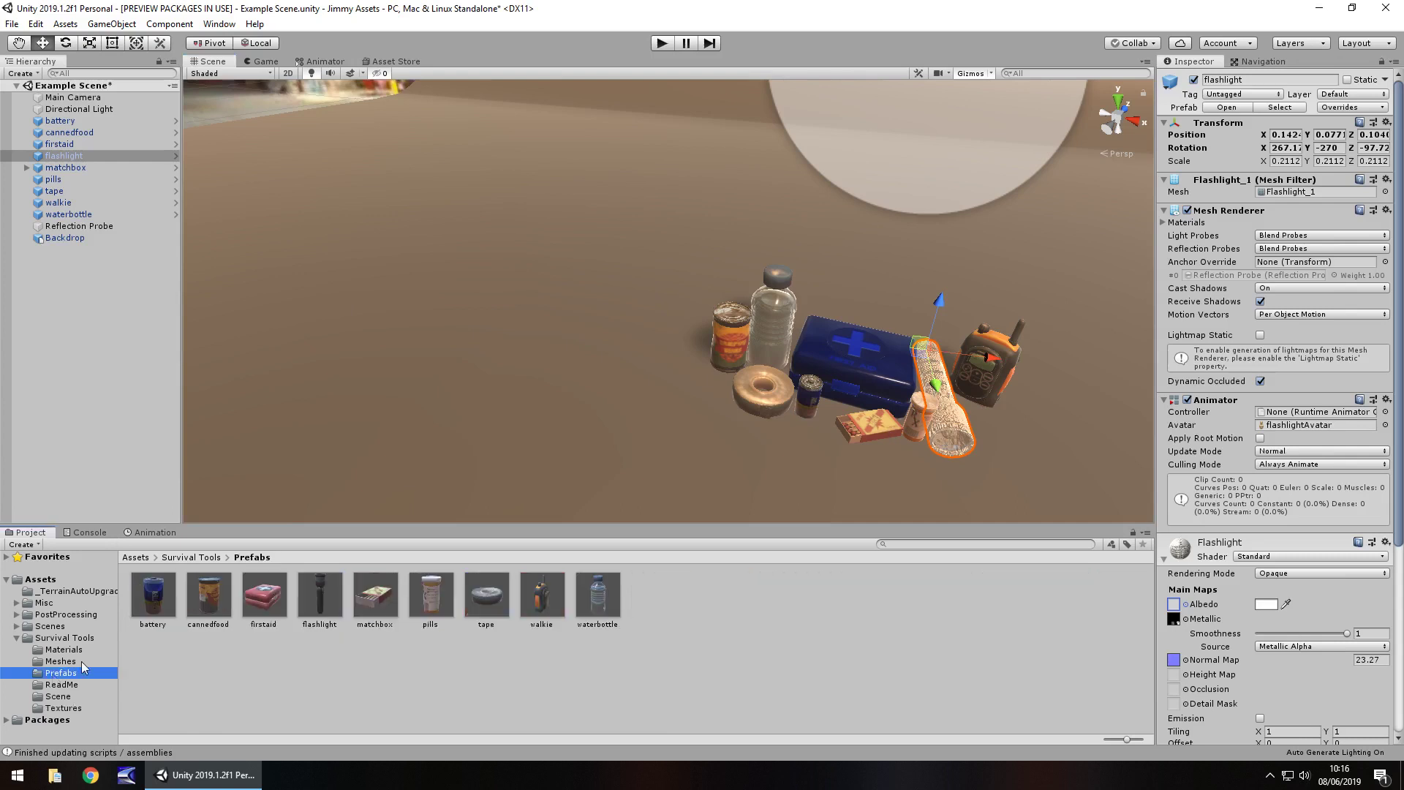
left_click(73, 639)
left_click(73, 647)
key("Down")
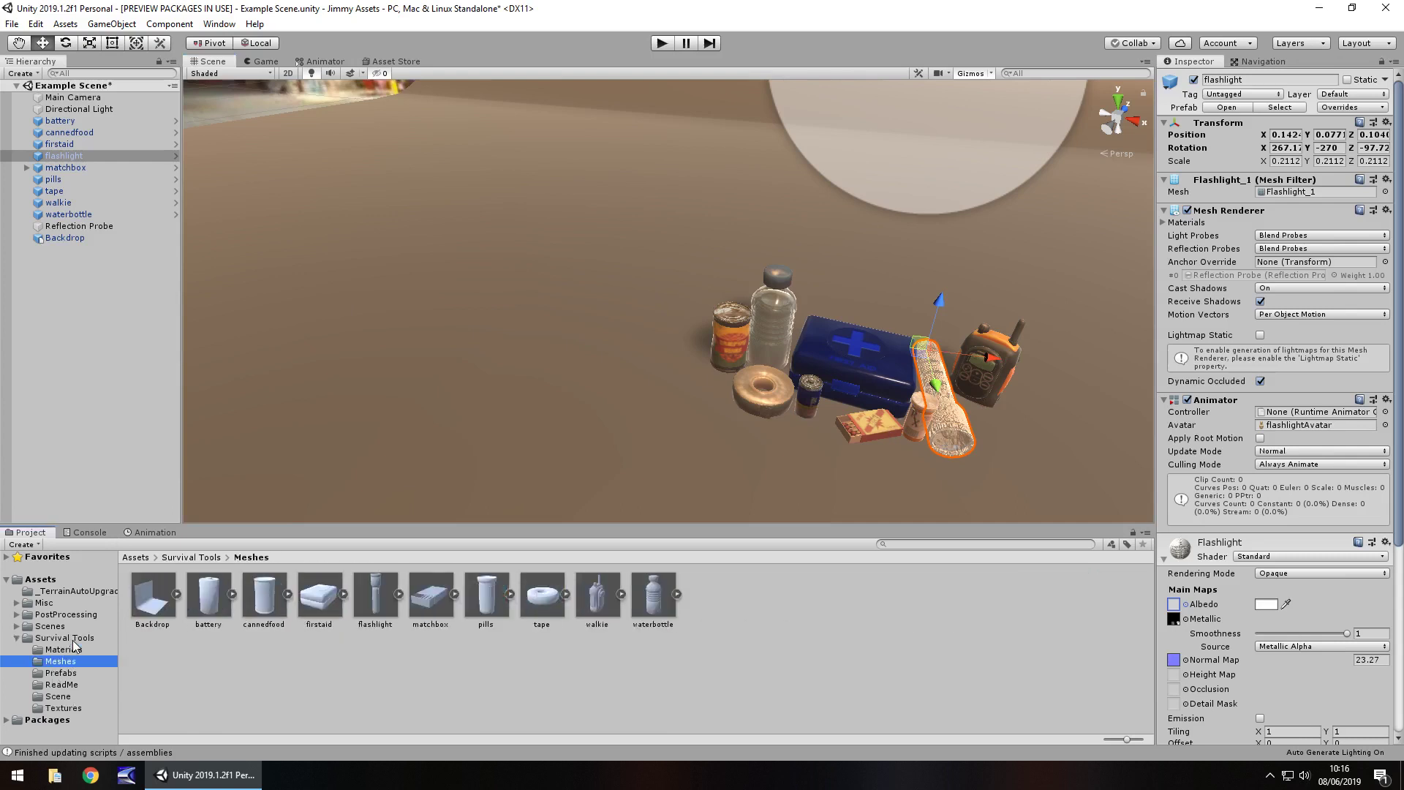
key("Down")
key("Down")
key("Down")
key("Down")
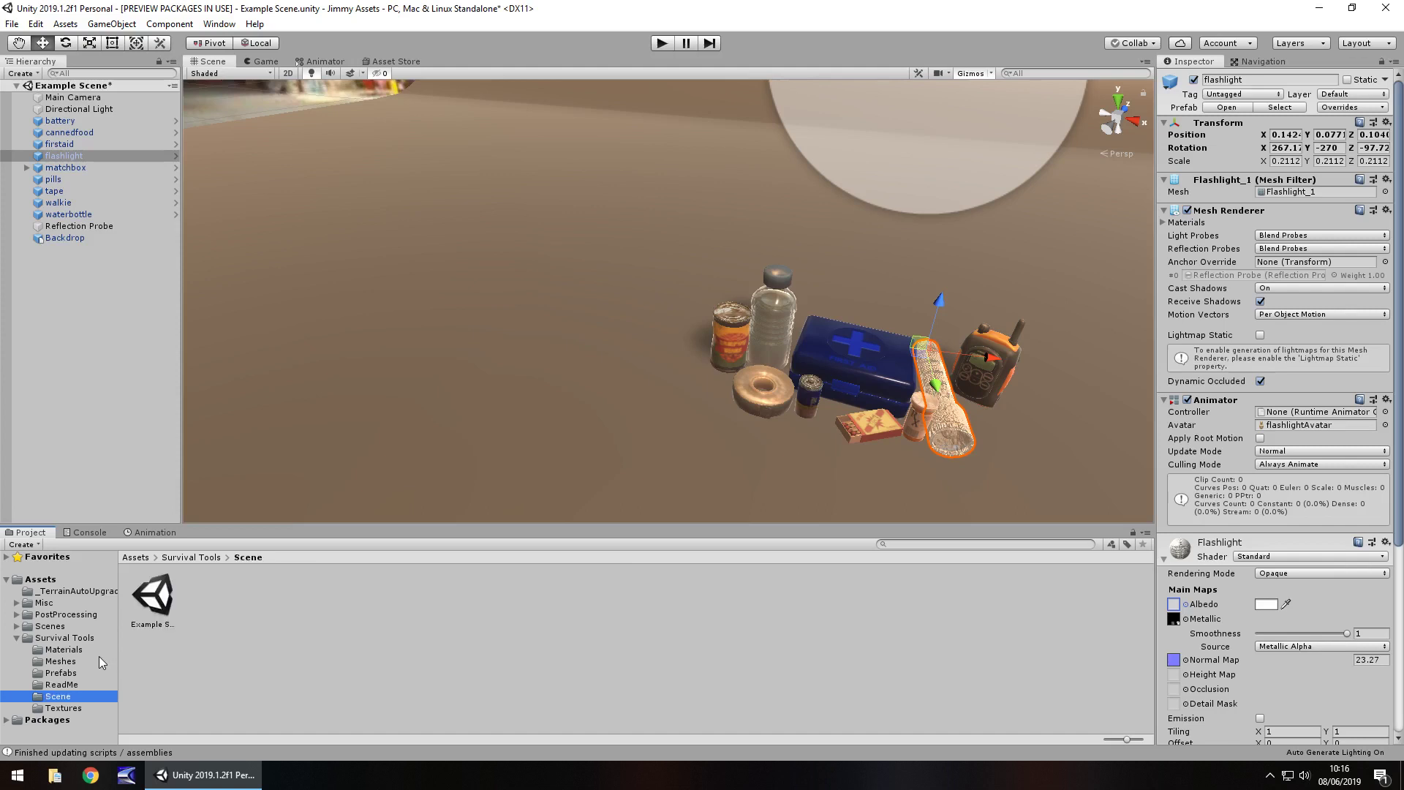
key("Up")
key("Up")
key("Up")
key("Up")
key("Up")
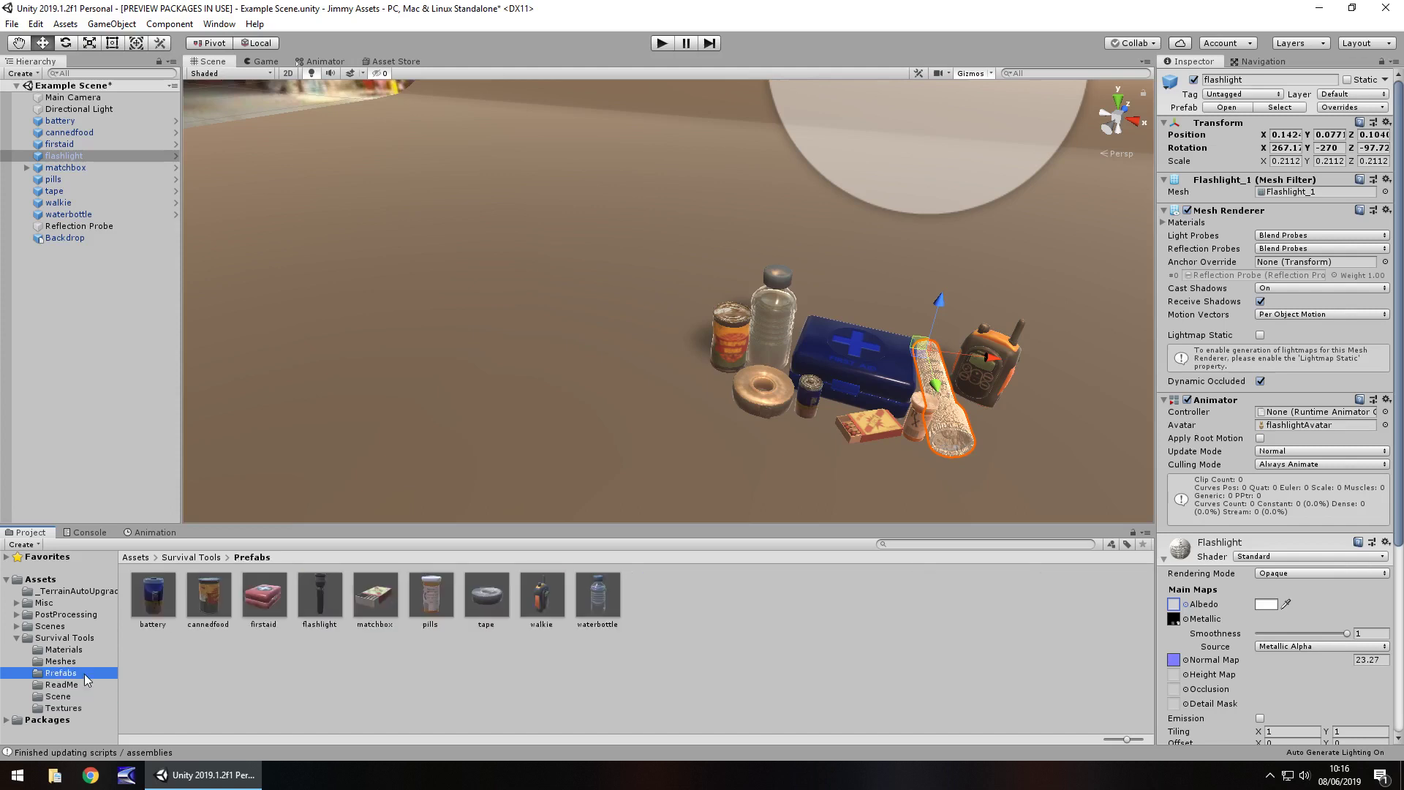
key("Down")
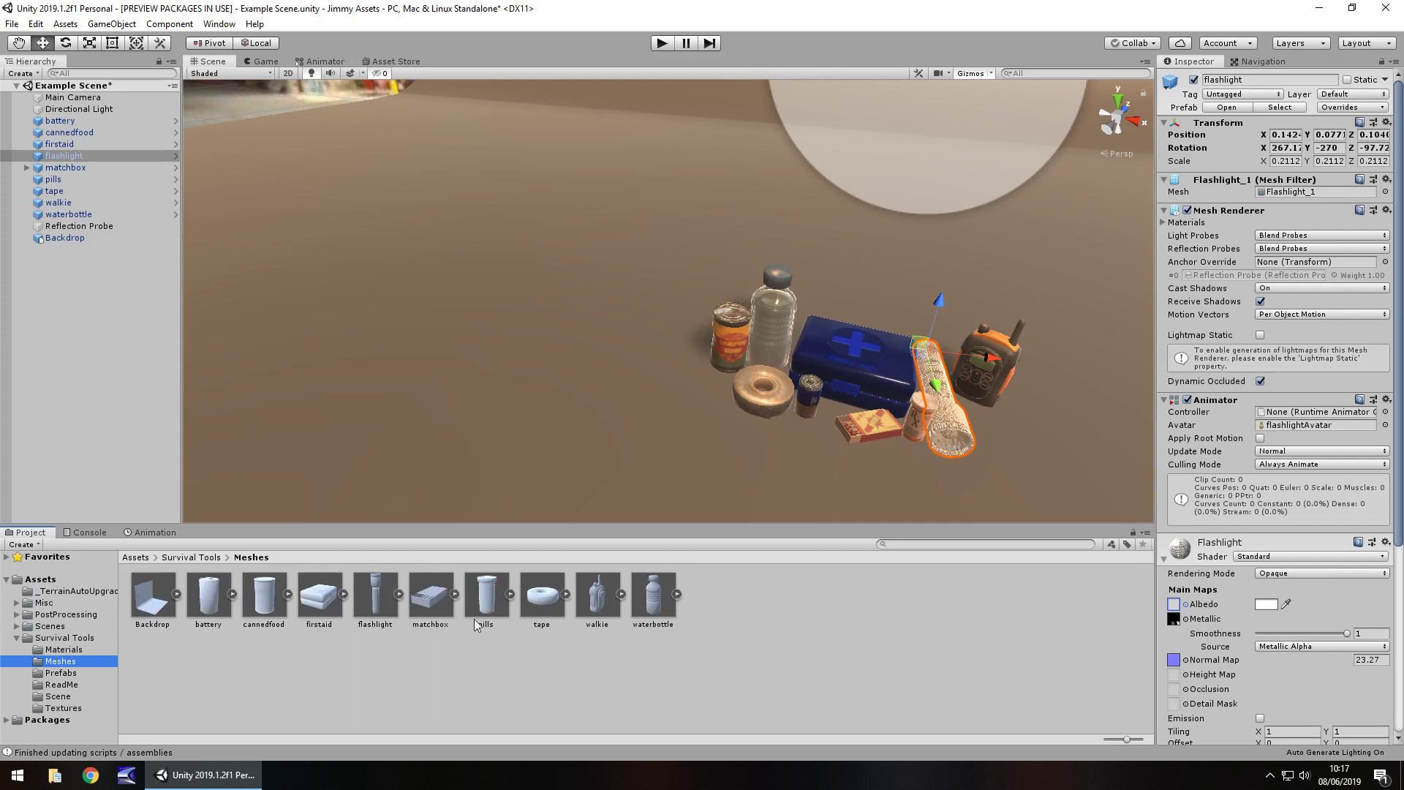
key("Down")
key("Down")
key("Down")
key("Down")
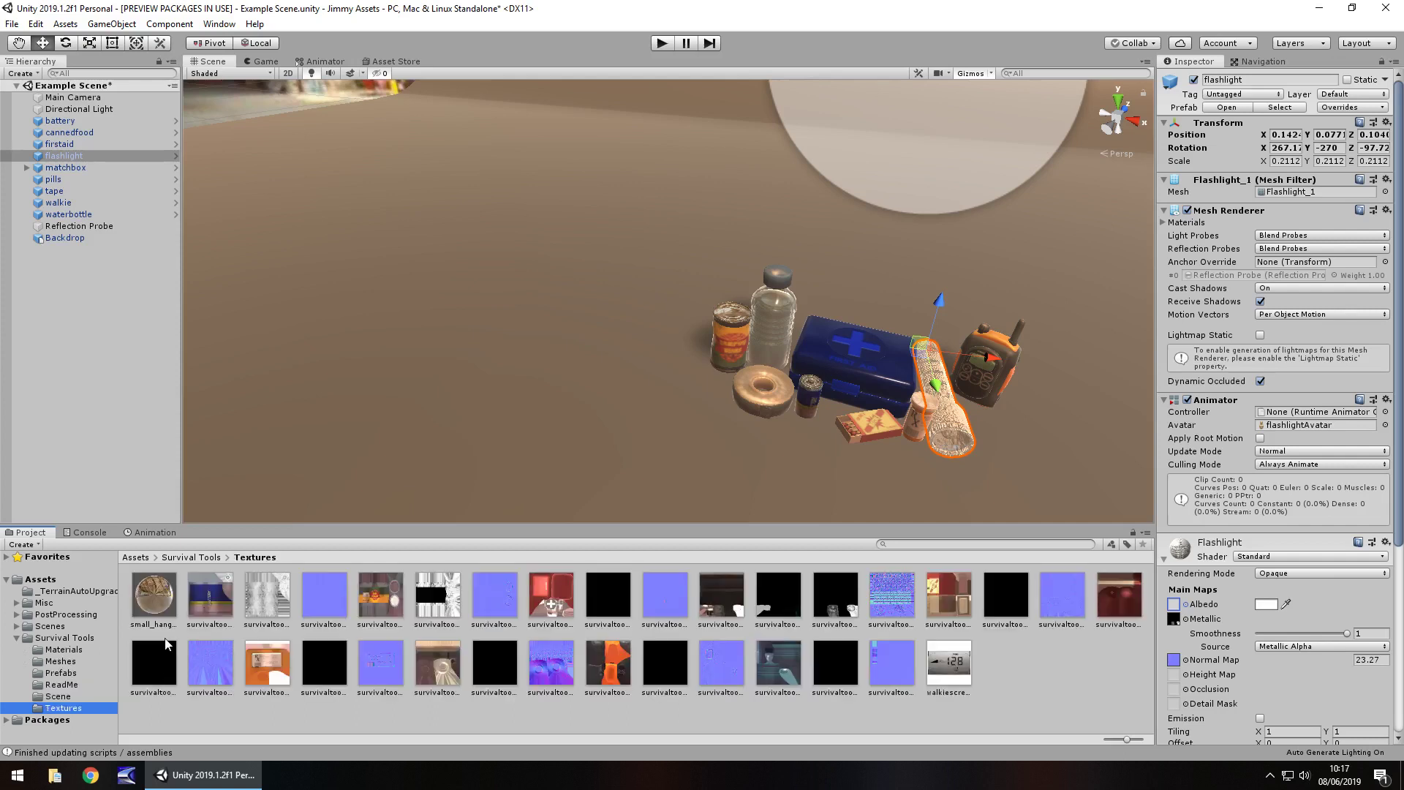
key("Up")
key("Up")
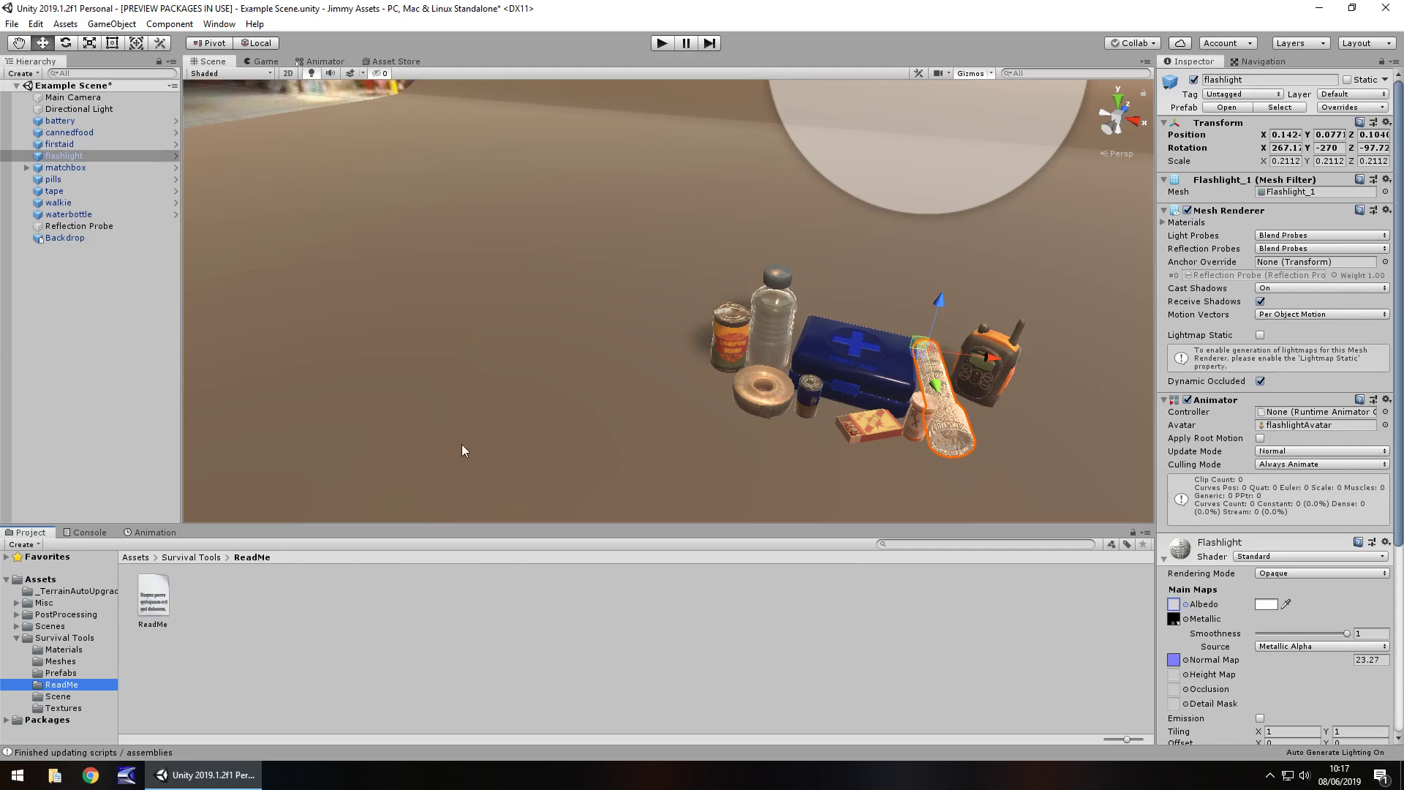
left_click(877, 378)
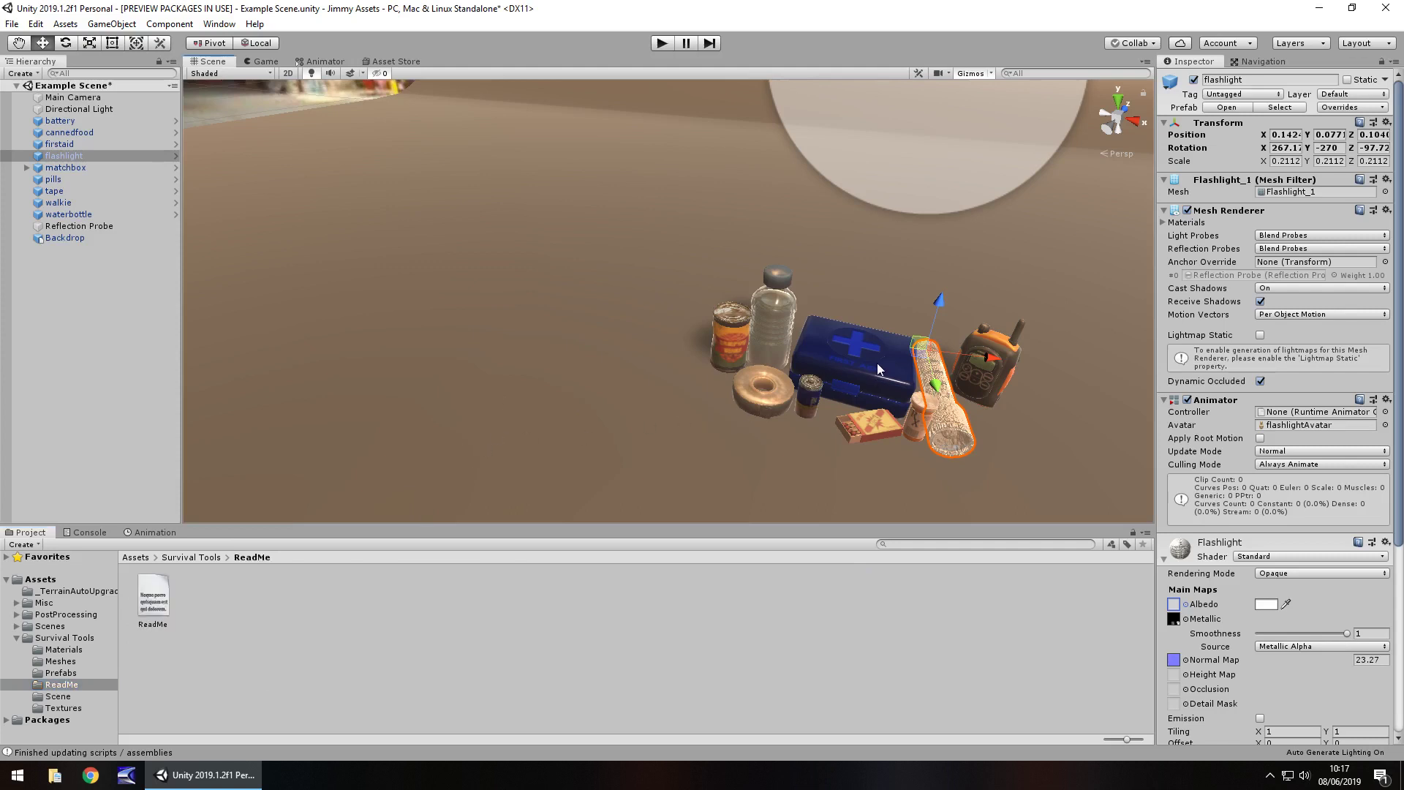
- Expand the FirstAid material, drag the orange texture from Textures toward its Albedo, and frame the kit
left_click(1164, 558)
left_click(57, 708)
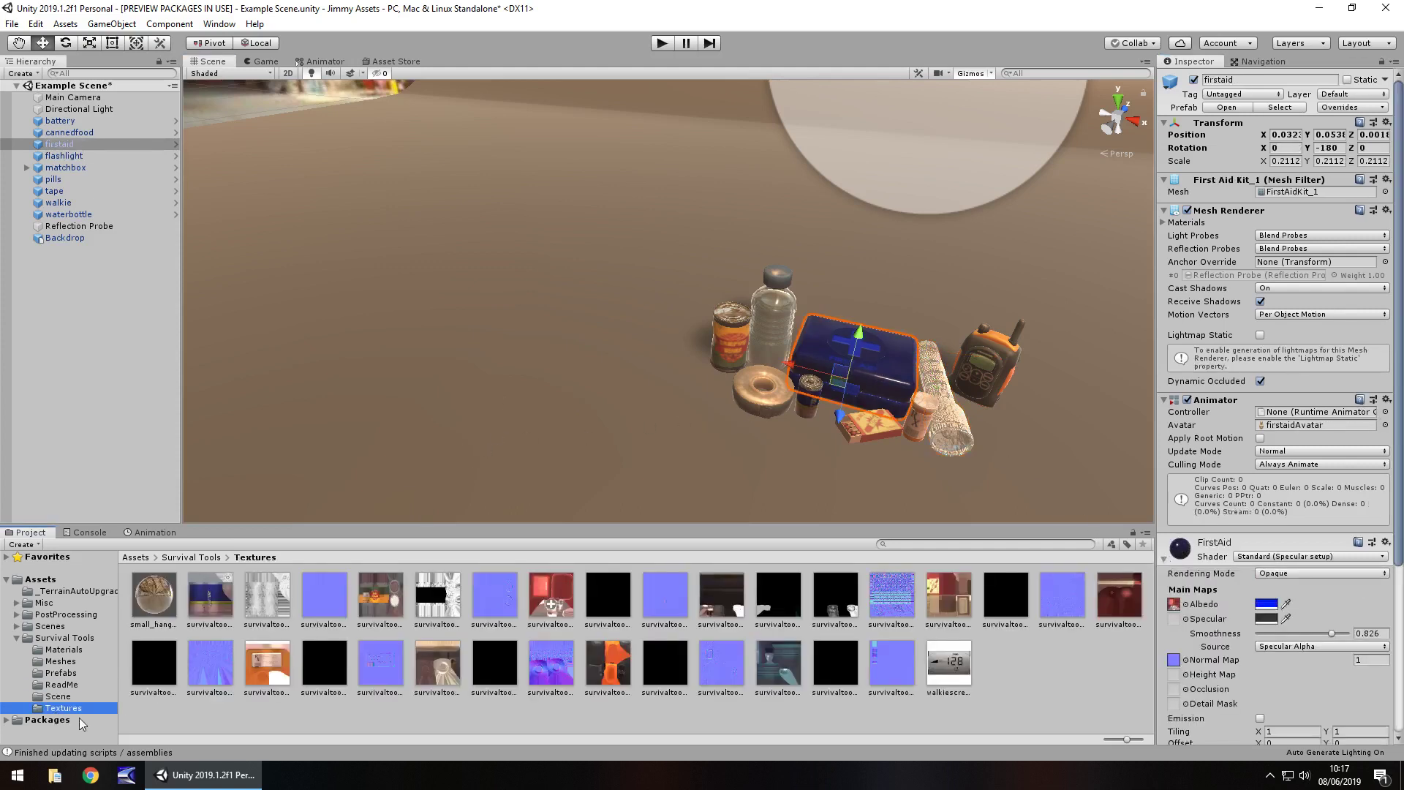
left_click_drag(267, 663, 1174, 604)
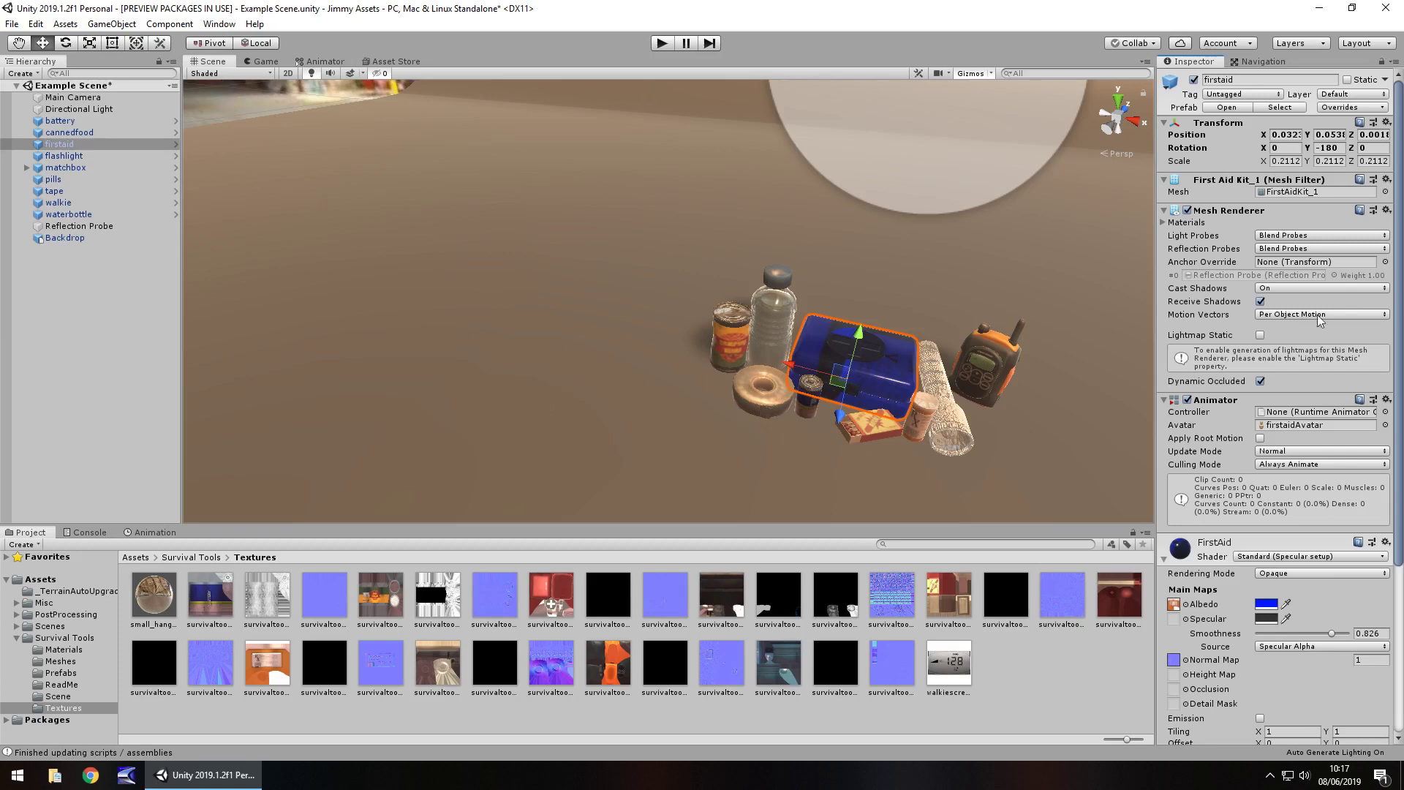
key("f")
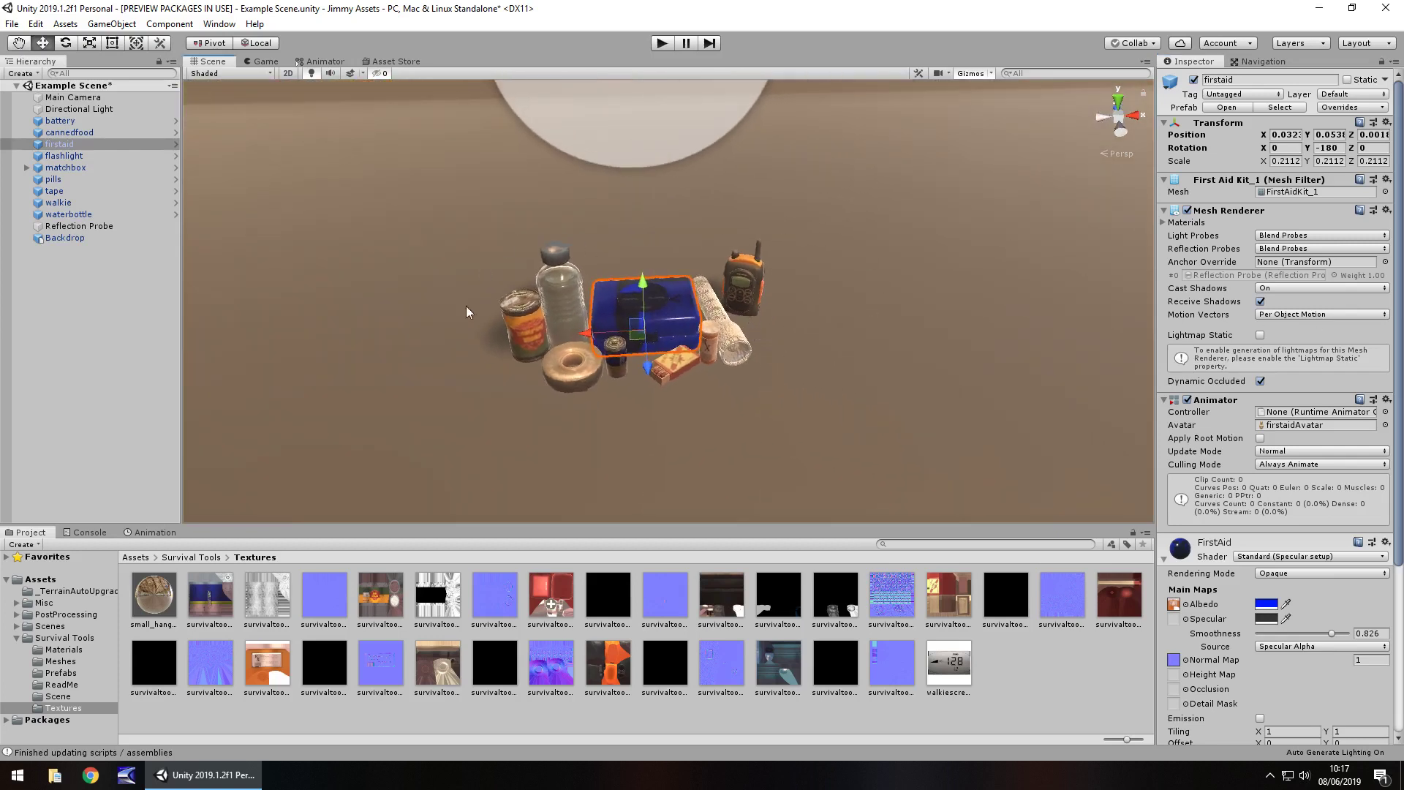